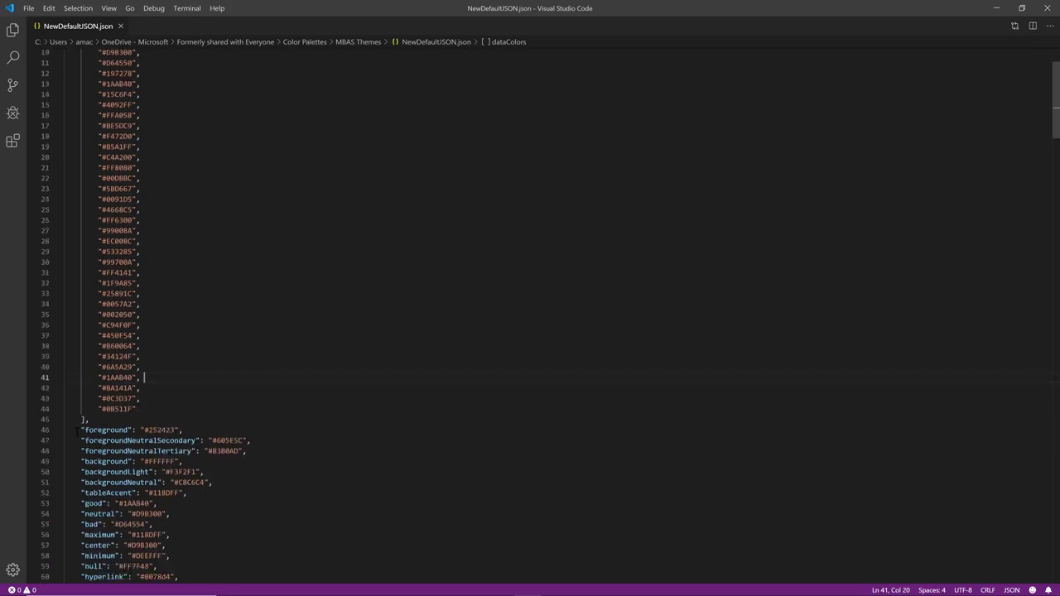
Examine the color classes from foreground to tableAccent and the textClasses block, including title, in NewDefaultJSON.json.
left_click_drag(77, 430, 217, 489)
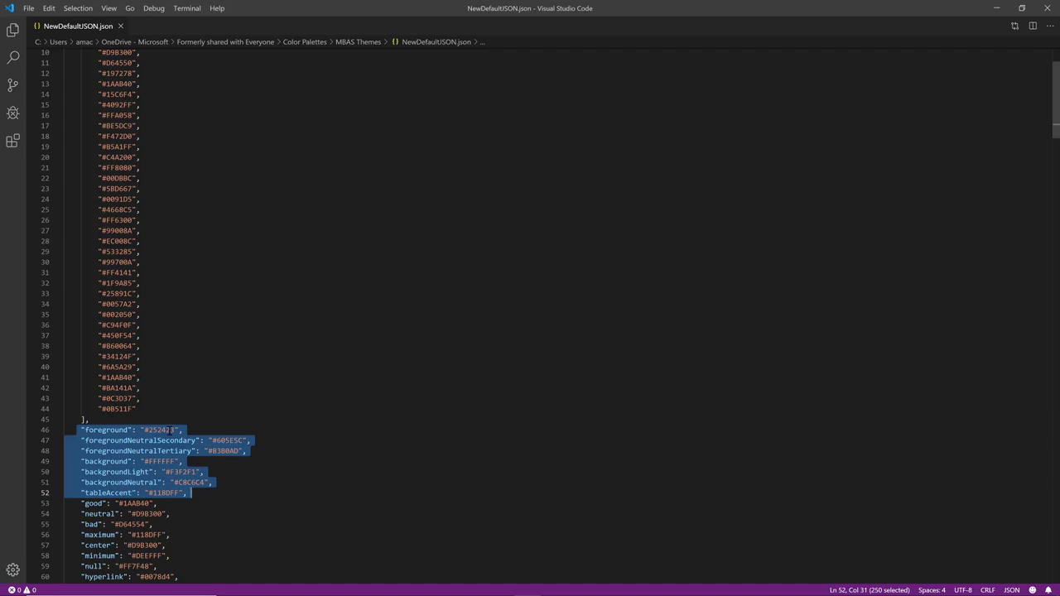
scroll(170, 429, "down", 1)
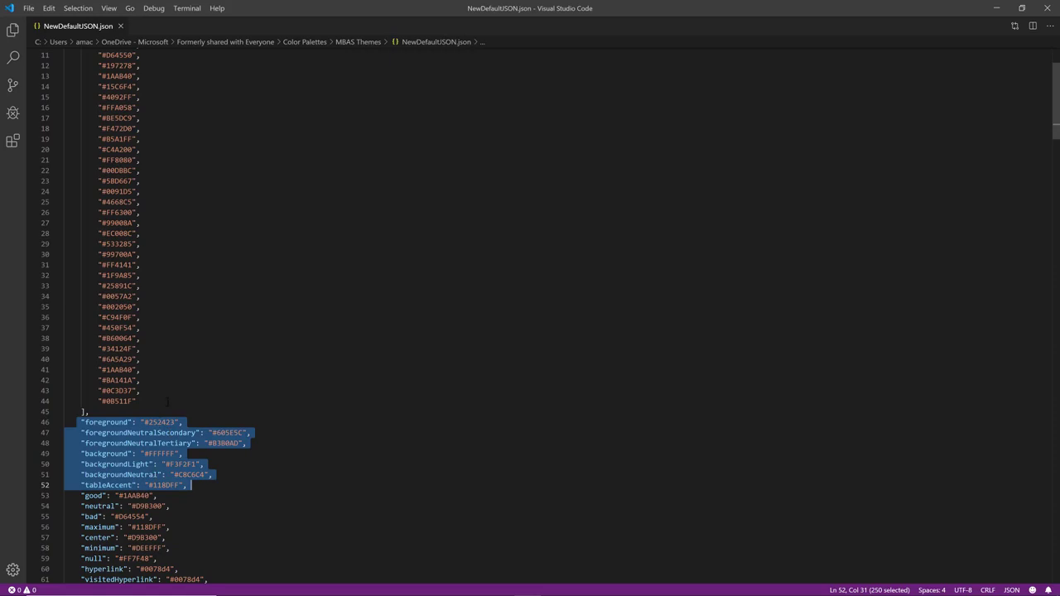
scroll(168, 400, "down", 3)
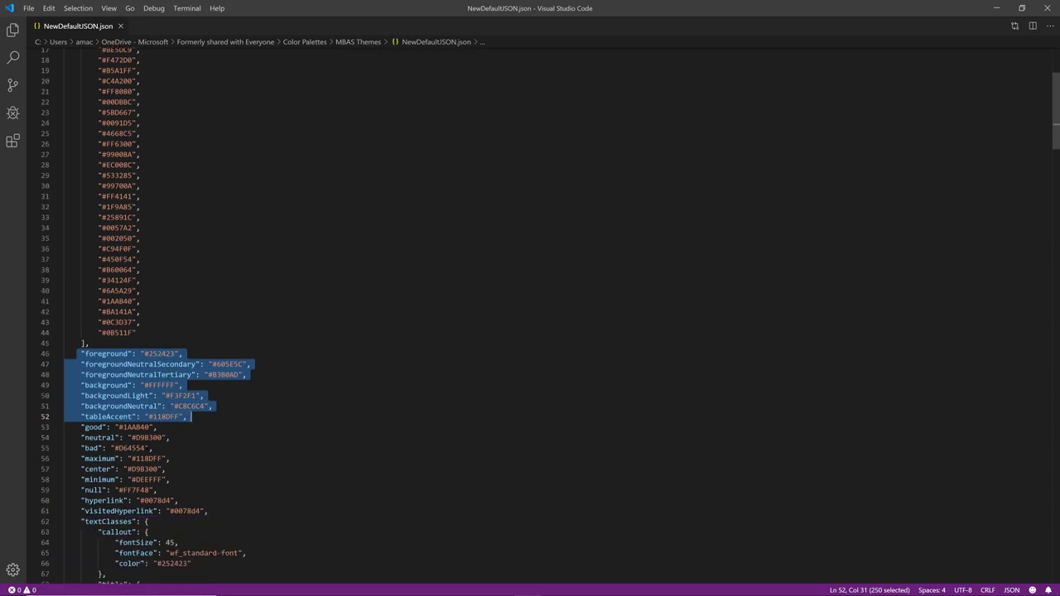
scroll(169, 396, "down", 1)
scroll(529, 315, "down", 5)
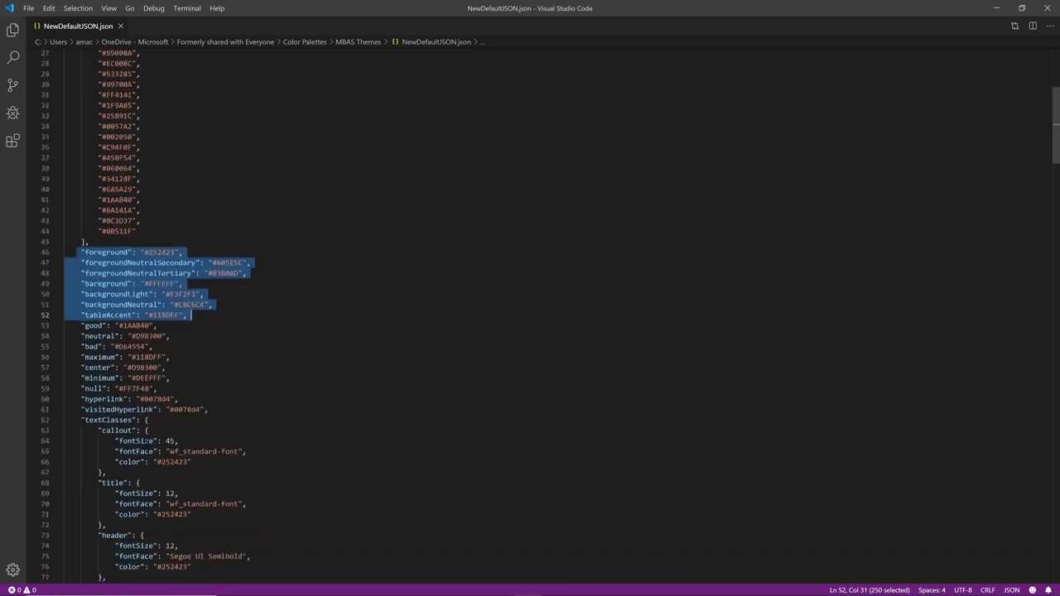
scroll(146, 445, "down", 1)
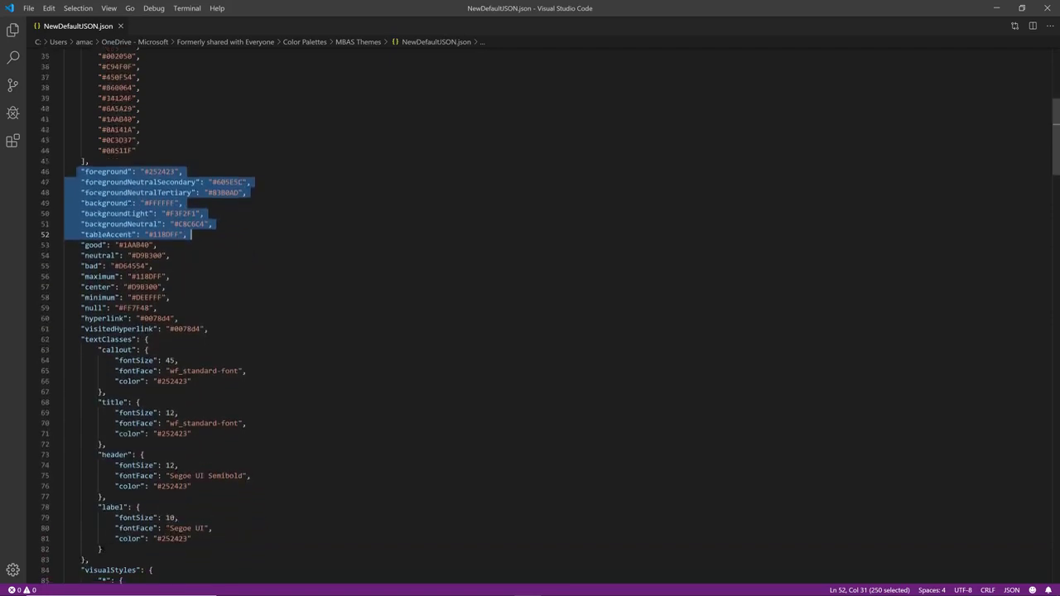
left_click_drag(89, 560, 60, 341)
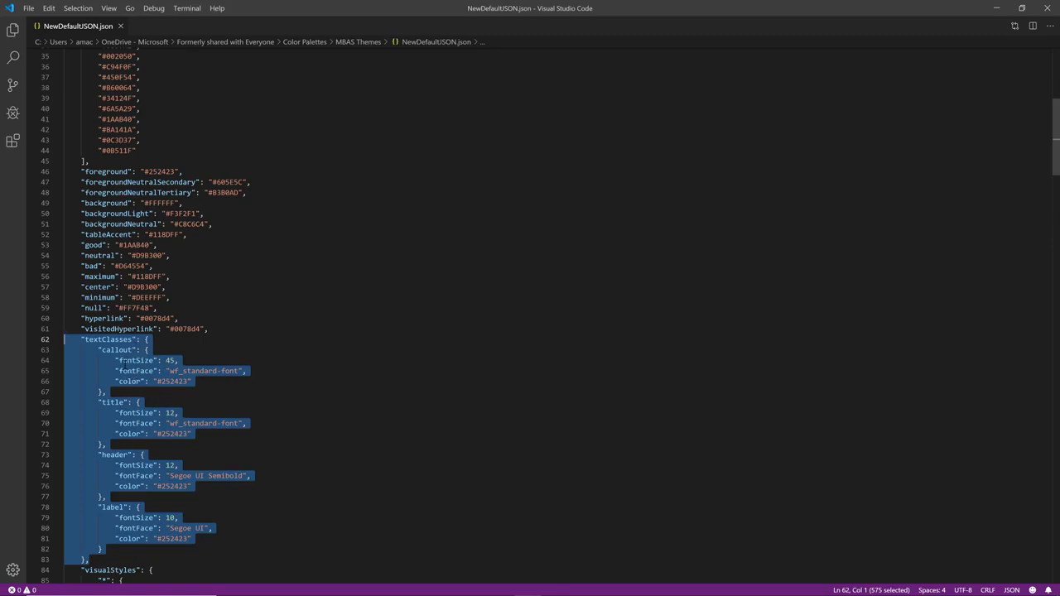
left_click(124, 391)
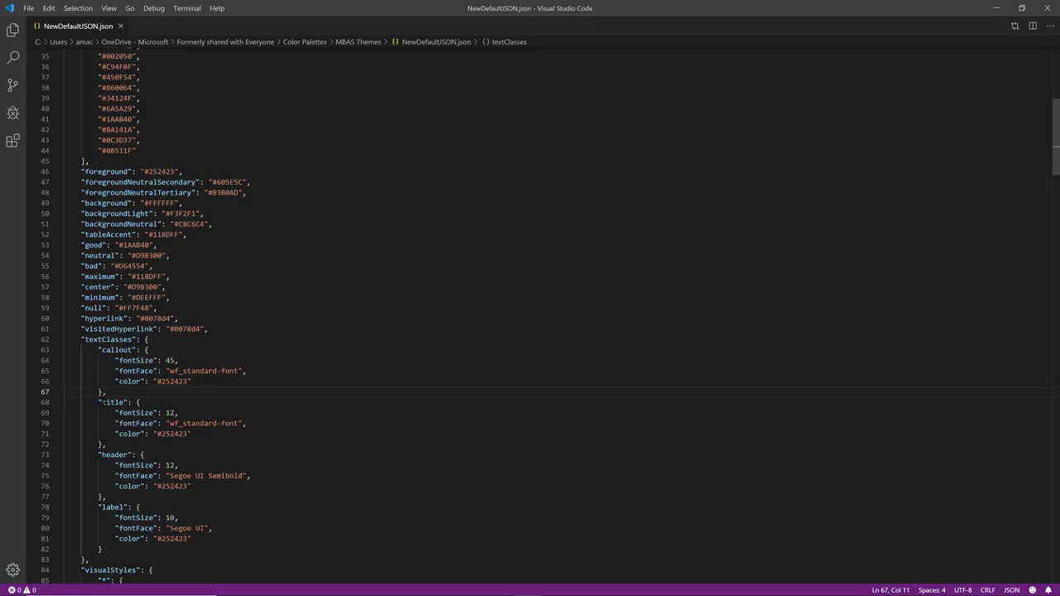
left_click_drag(98, 401, 106, 444)
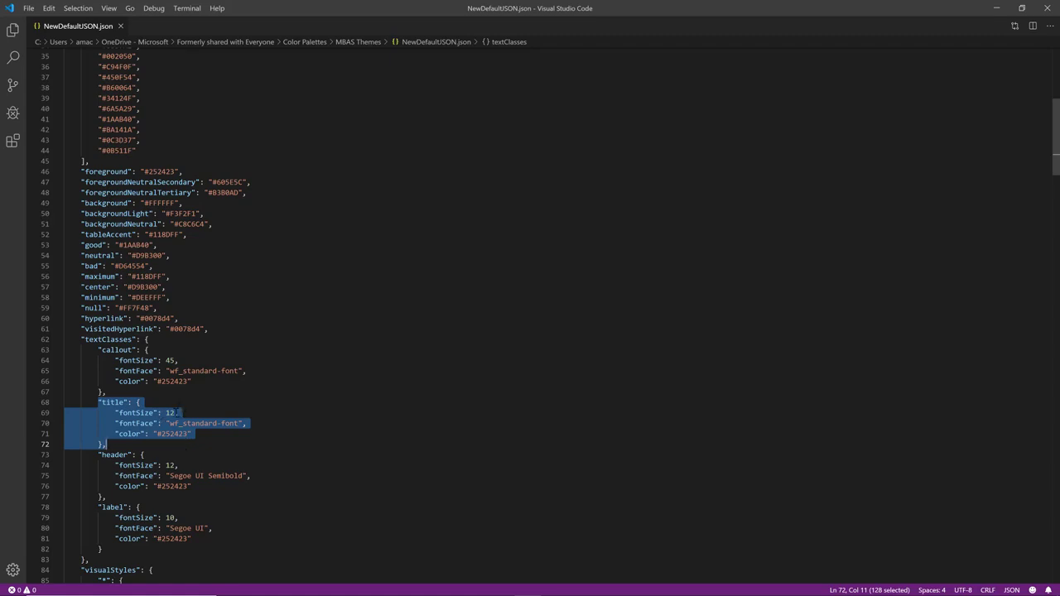
left_click(175, 413)
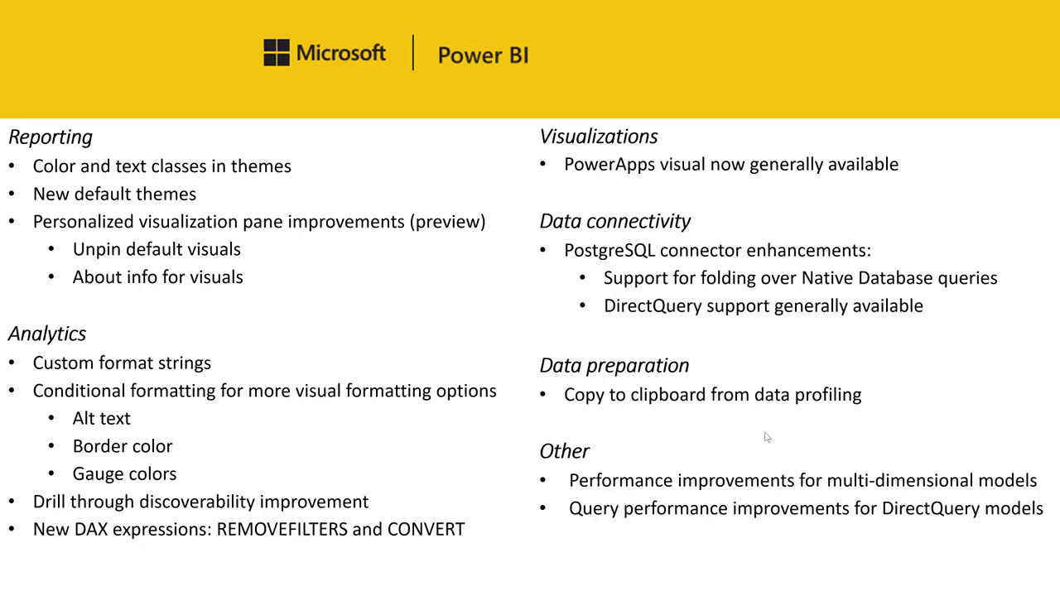
Switch to the Power BI Desktop report and inspect the theme colors offered for the page background color.
key("alt+Tab")
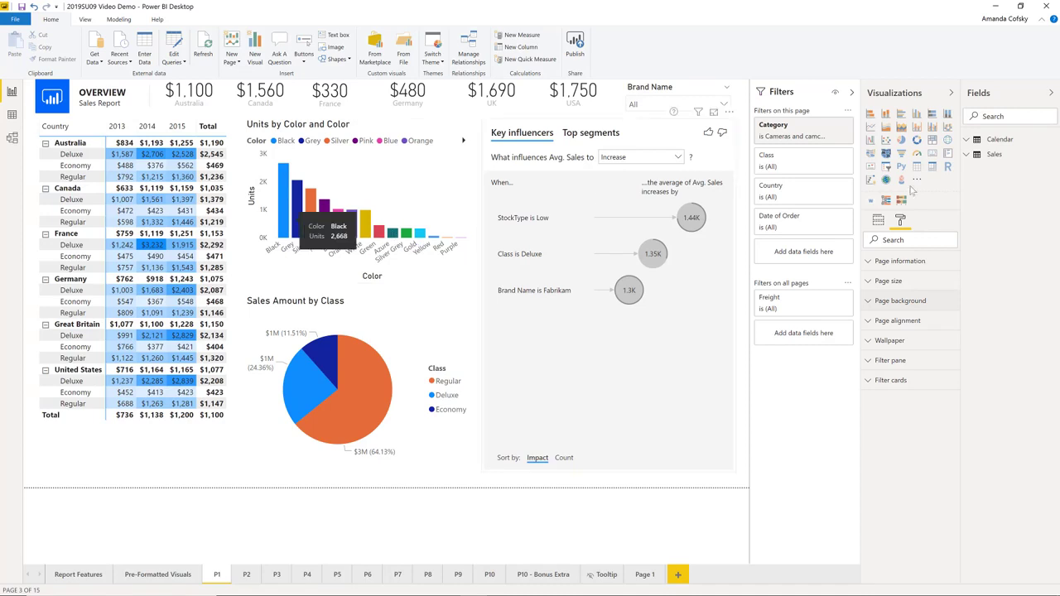
left_click(894, 301)
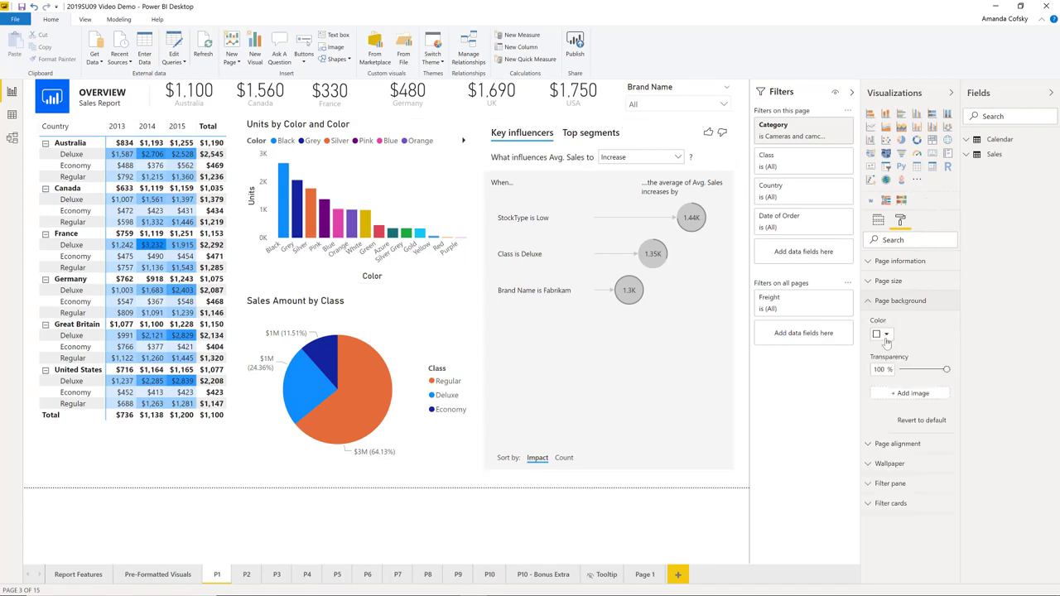
left_click(885, 334)
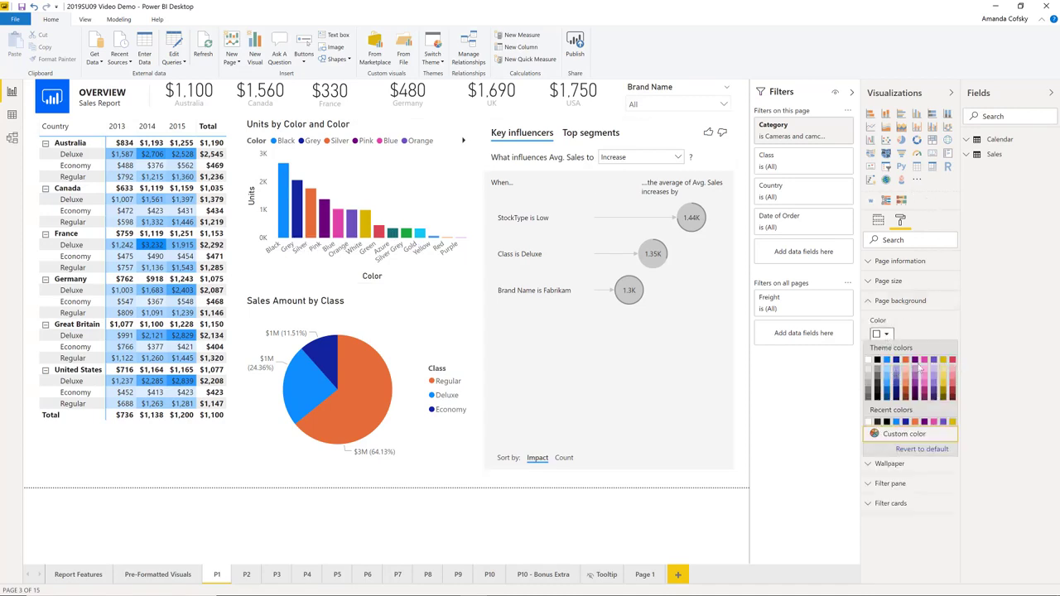
left_click(929, 325)
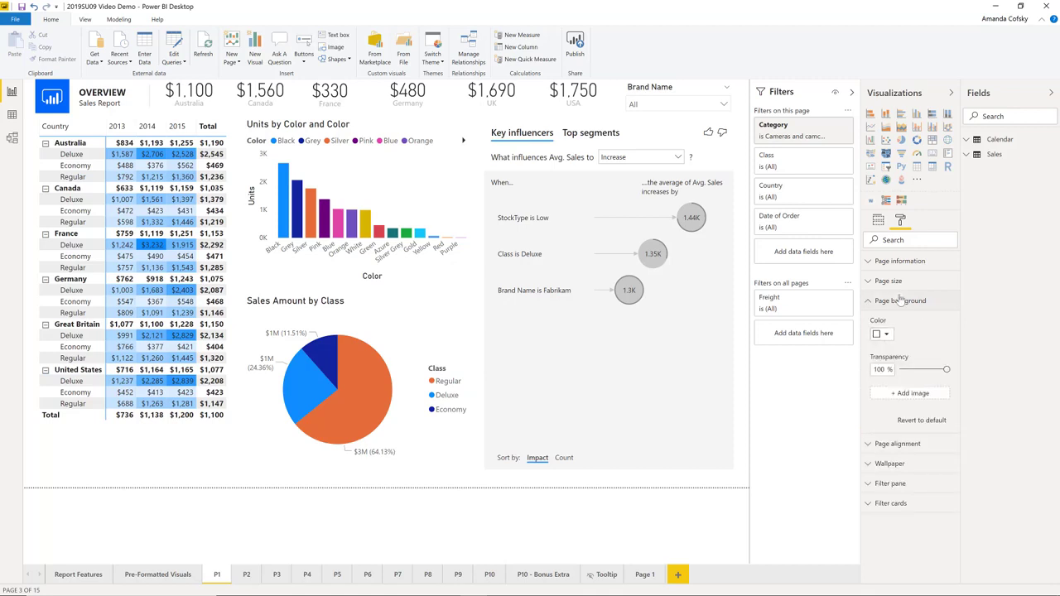
left_click(894, 300)
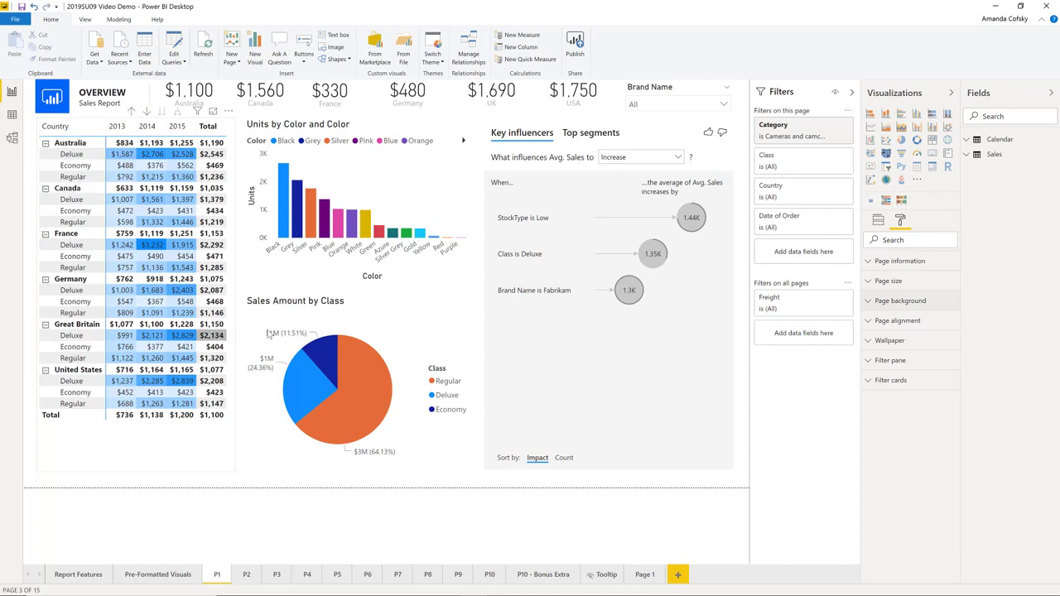
With the Sales Amount by Class pie chart selected, try the Highrise theme and the Frontier theme on the report.
left_click(370, 335)
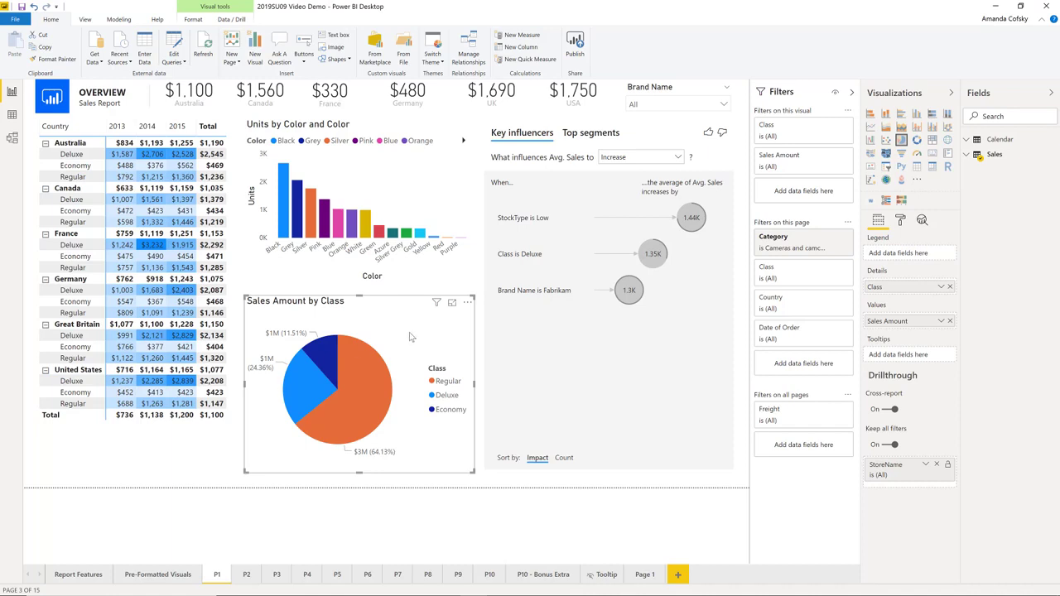
mouse_move(415, 316)
left_mouse_down()
mouse_move(409, 292)
mouse_move(406, 343)
mouse_move(407, 333)
left_mouse_up()
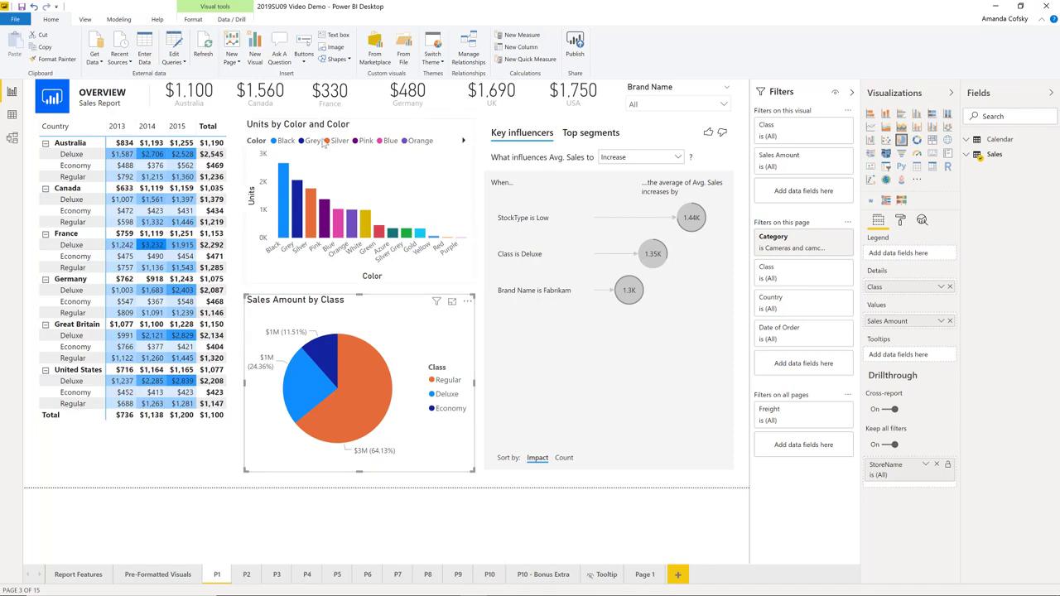
left_click(433, 60)
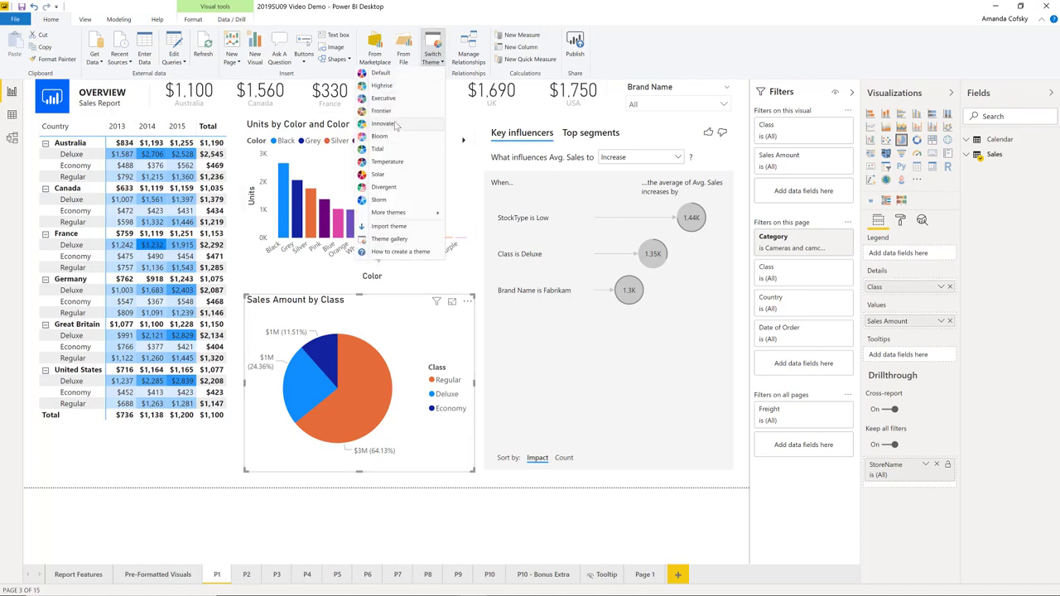
left_click(405, 75)
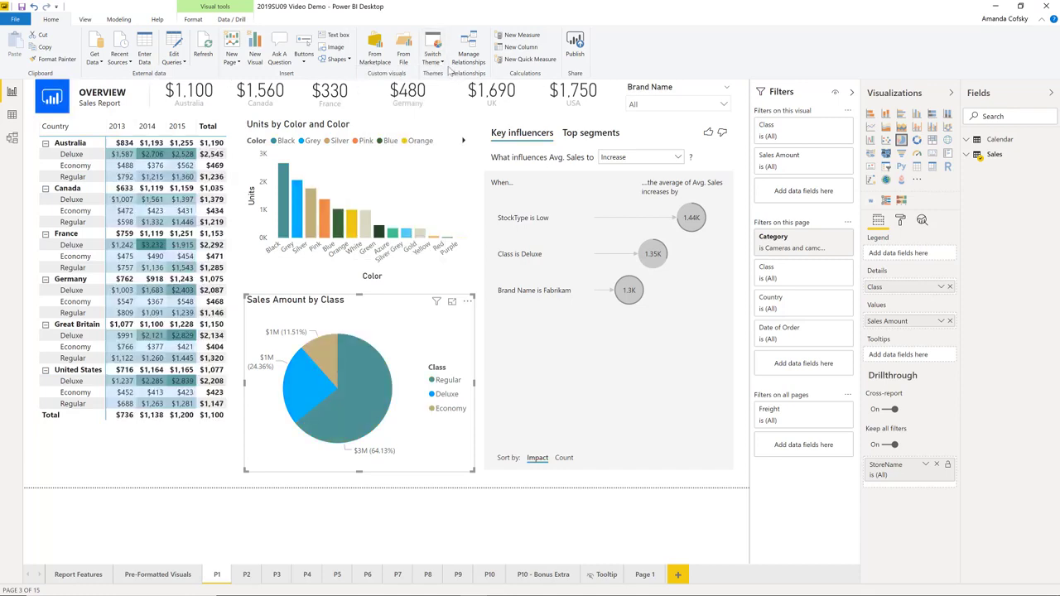
left_click(436, 63)
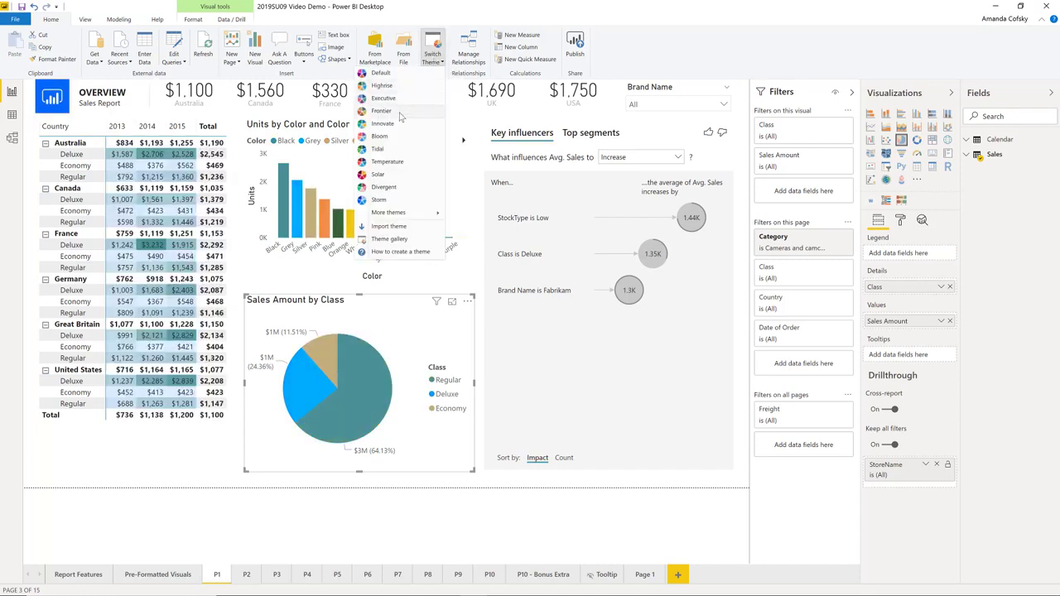
left_click(400, 114)
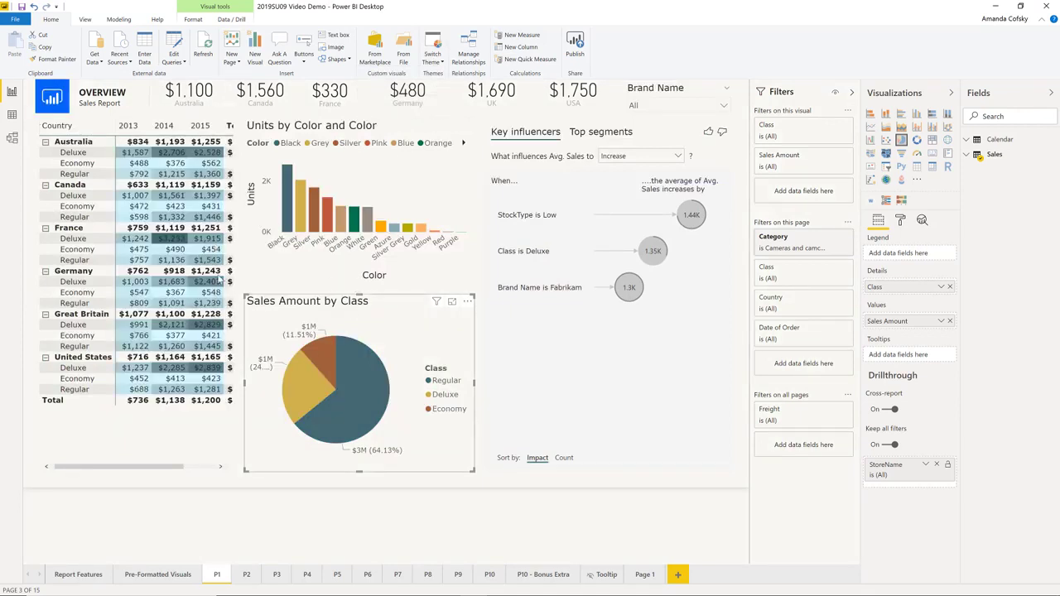
Preview the Innovate theme and the Storm theme on the report.
left_click(436, 69)
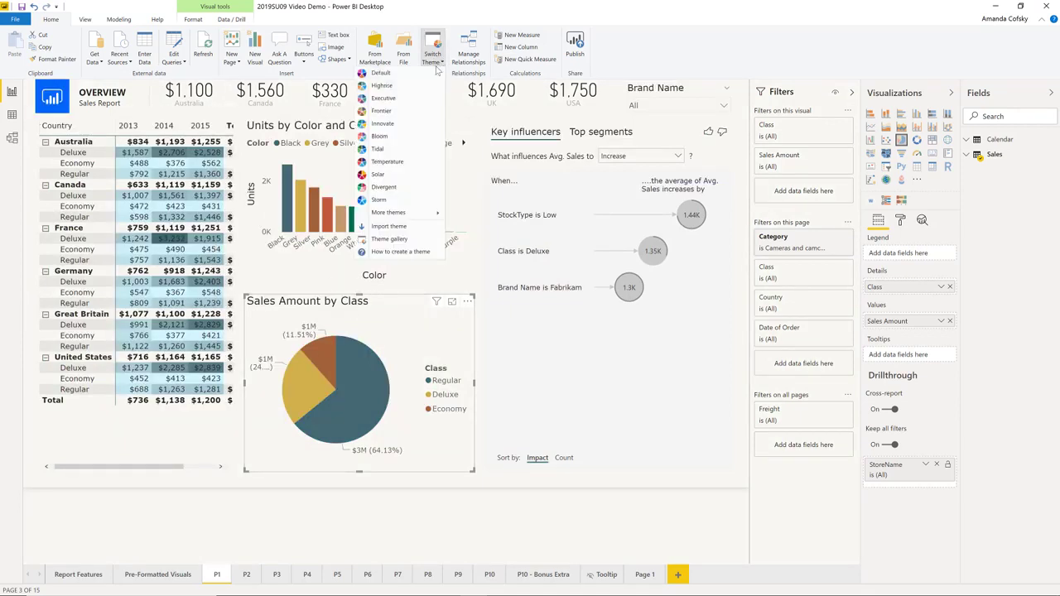
left_click(386, 128)
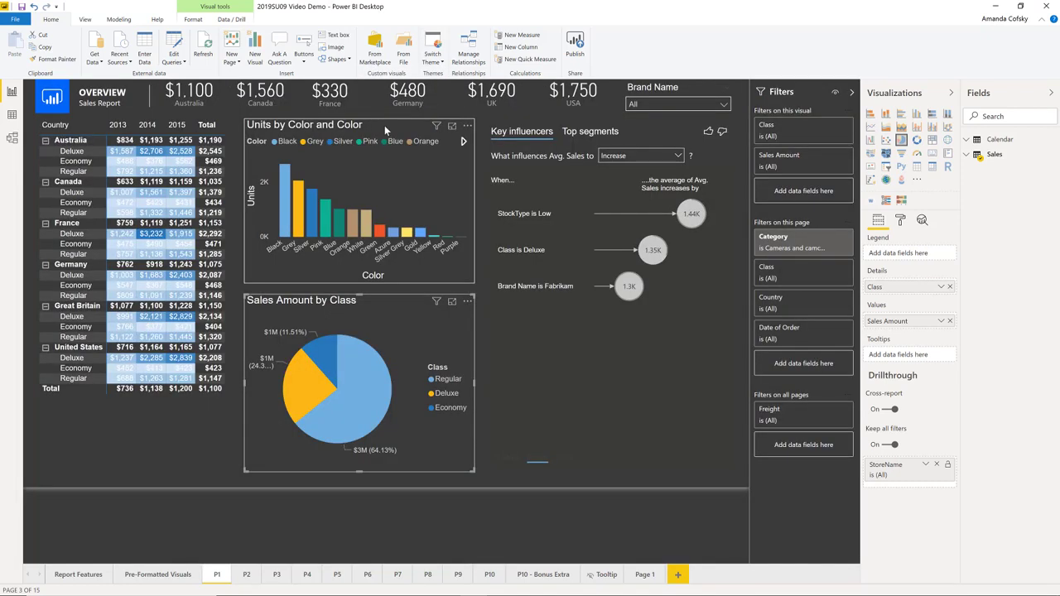
left_click(432, 56)
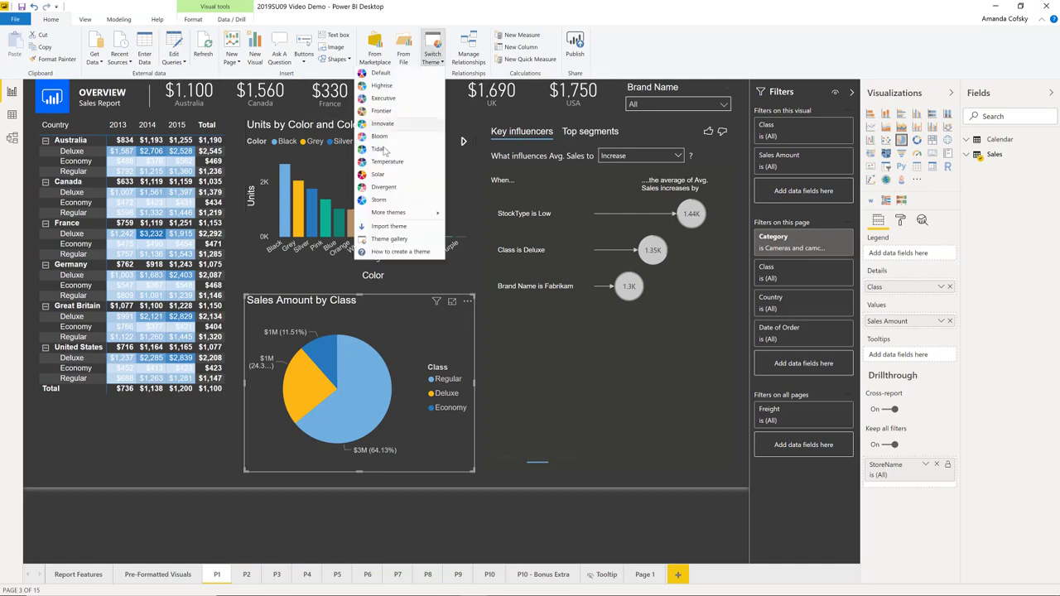
left_click(379, 201)
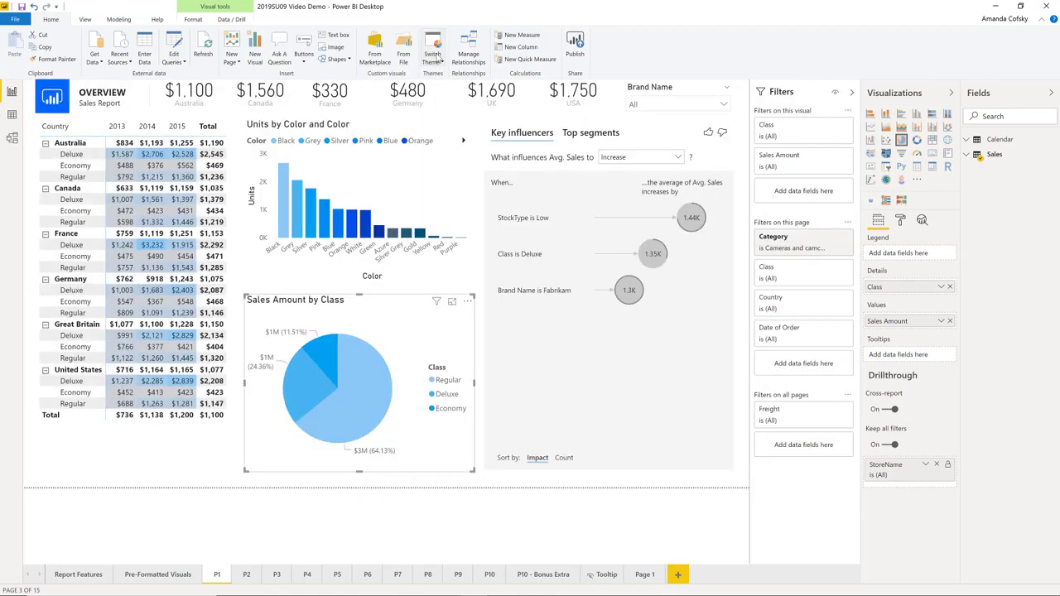
Preview the Divergent theme and the Bloom theme on the report.
left_click(438, 58)
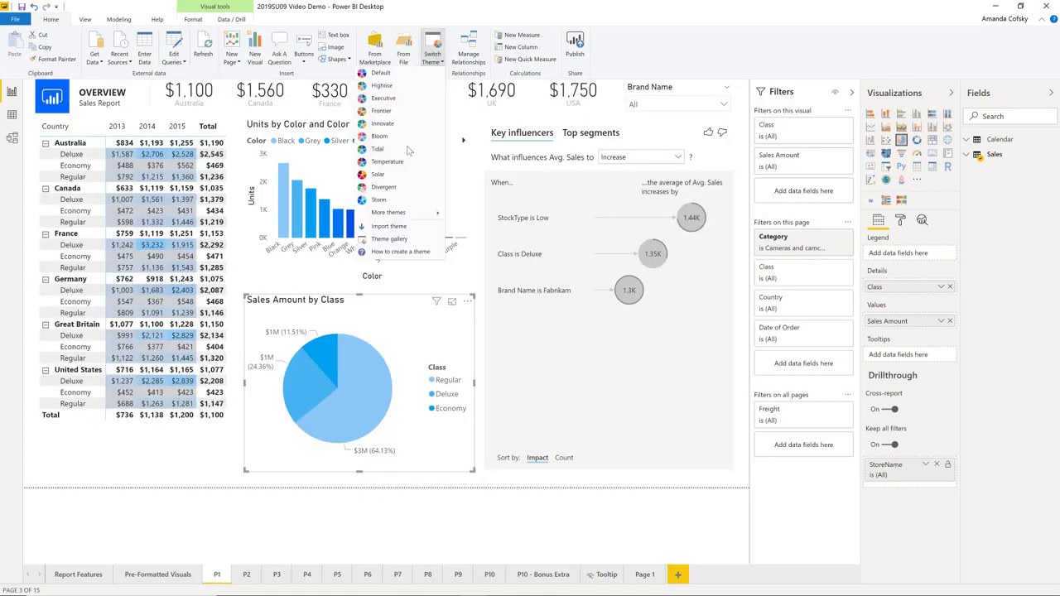
left_click(389, 190)
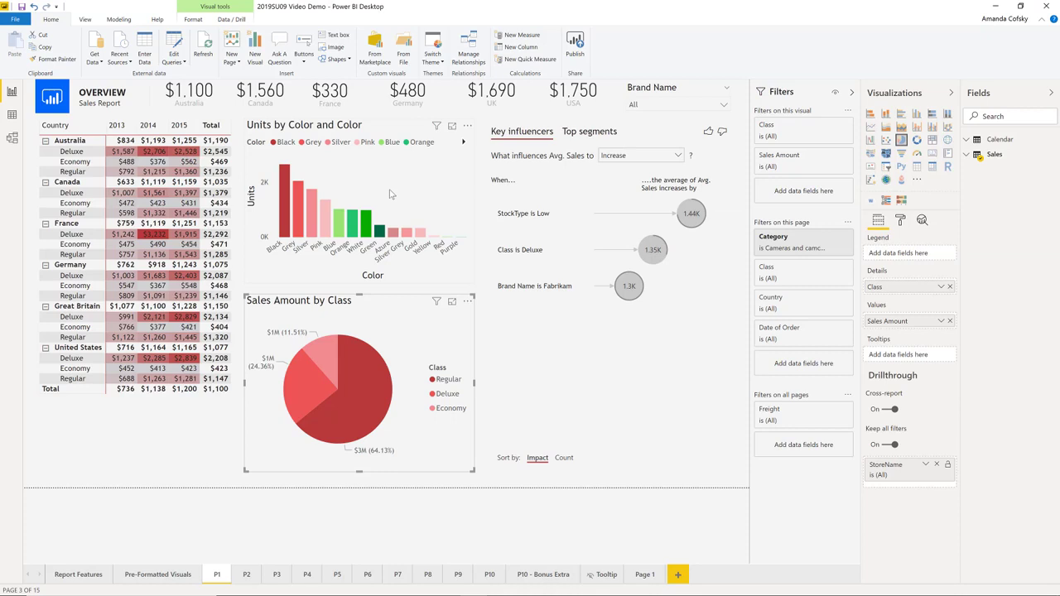
left_click(430, 66)
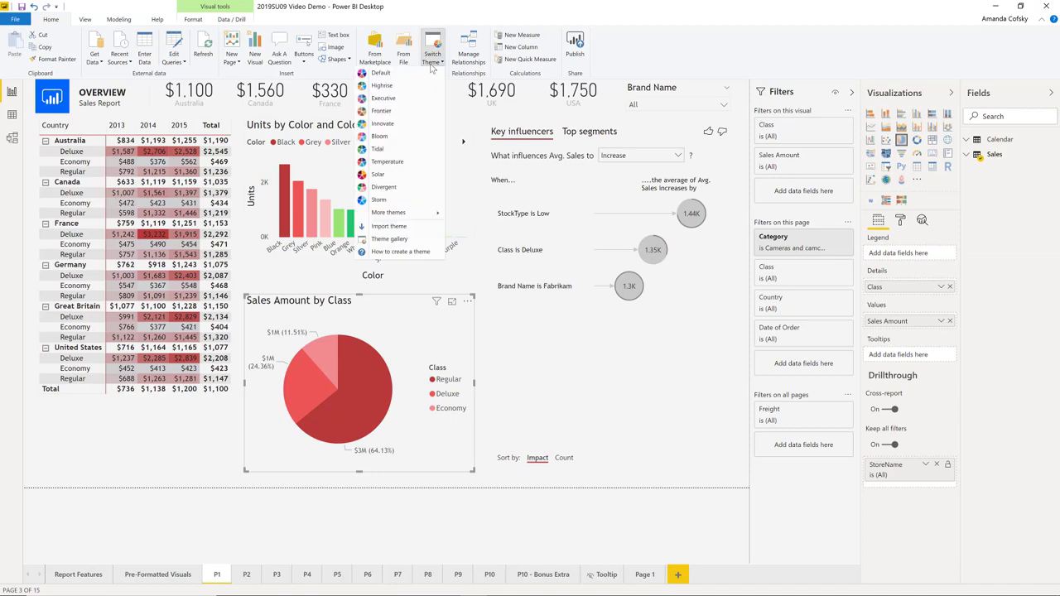
left_click(390, 143)
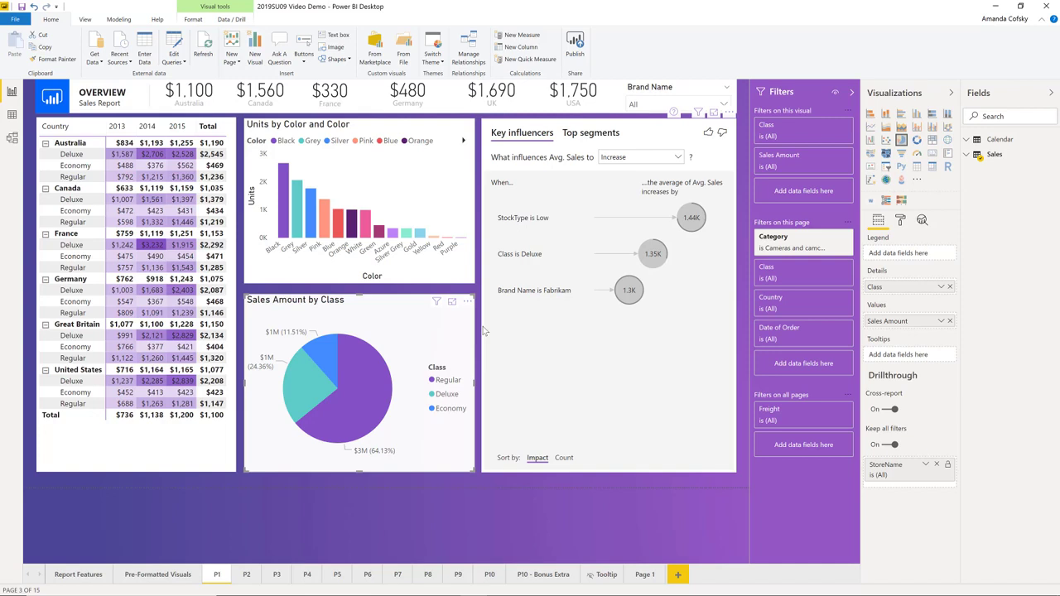
Apply the Classic theme from the additional built-in themes to the report.
left_click(440, 60)
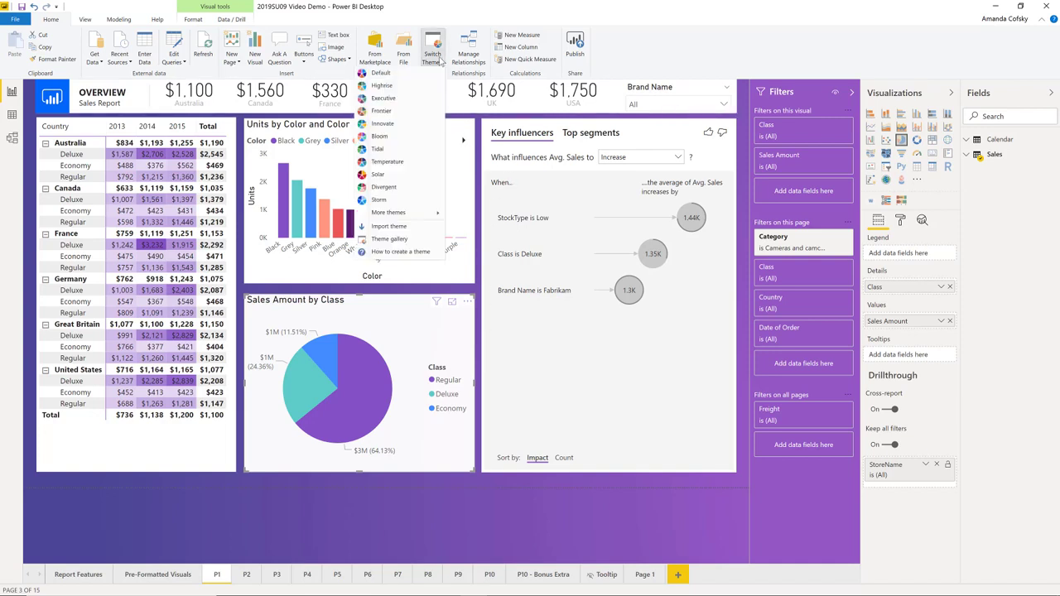
mouse_move(398, 215)
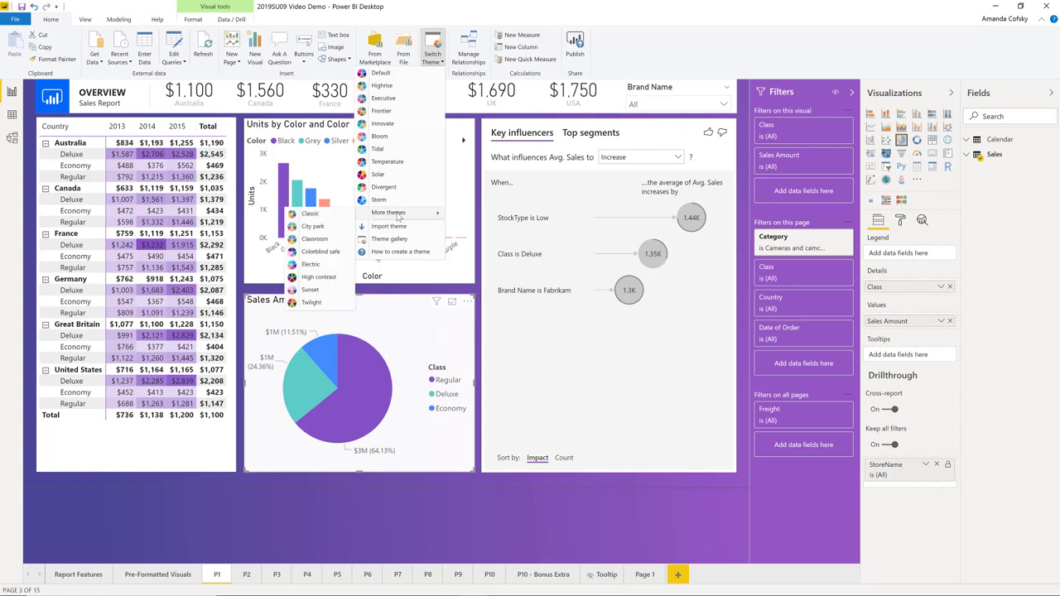
left_click(312, 220)
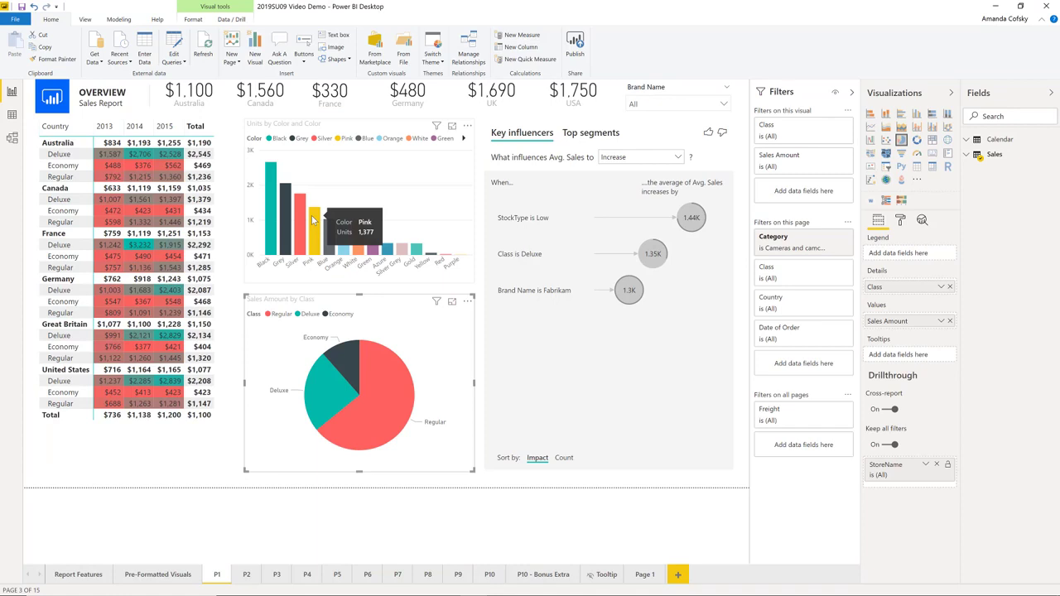
Switch the report back to the Default theme and browse the available themes again.
left_click(437, 64)
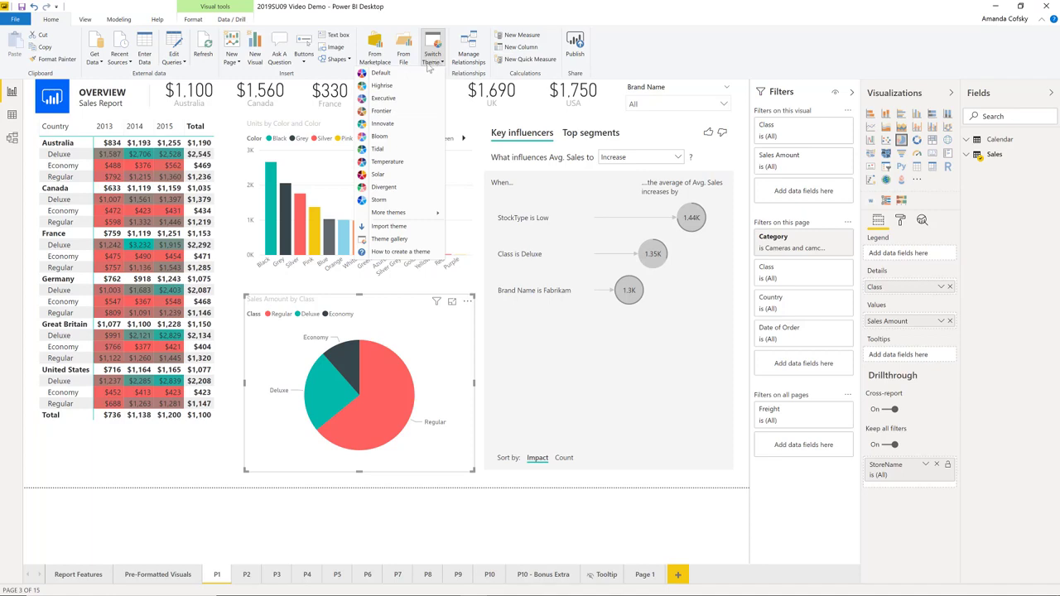
left_click(402, 75)
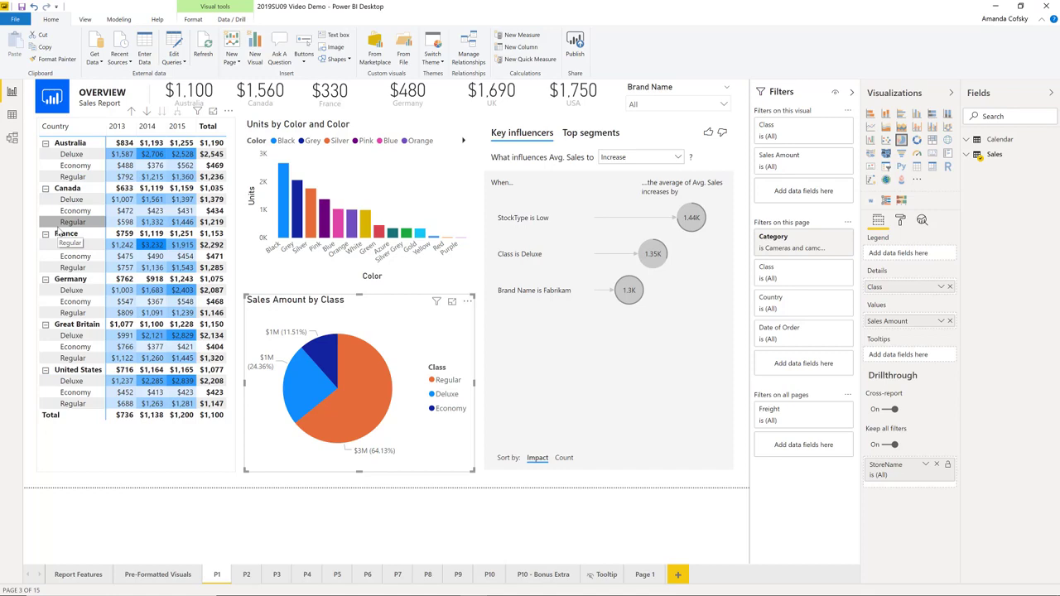
left_click(433, 63)
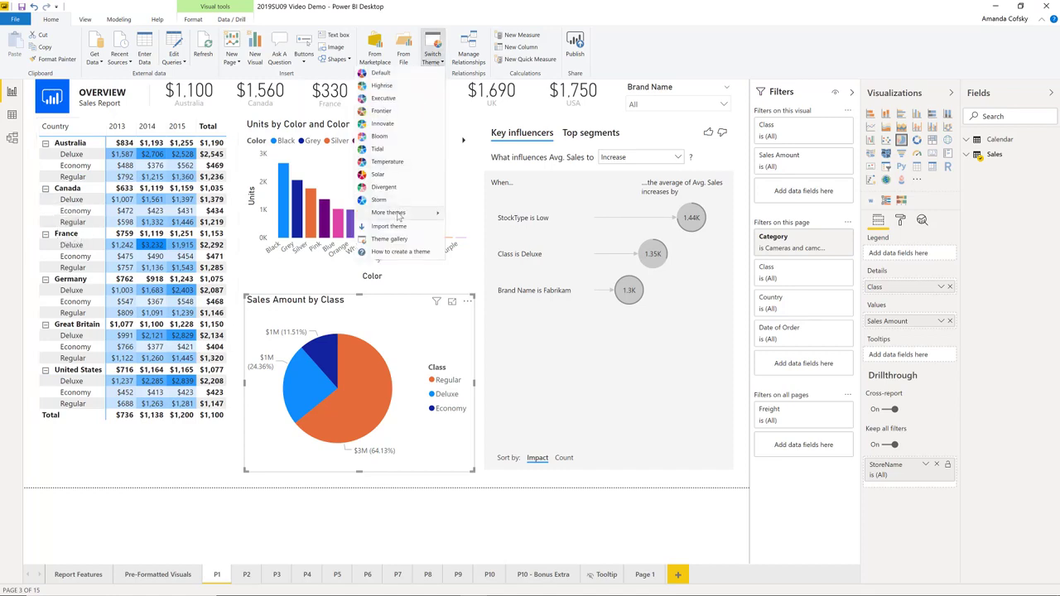
left_click(316, 226)
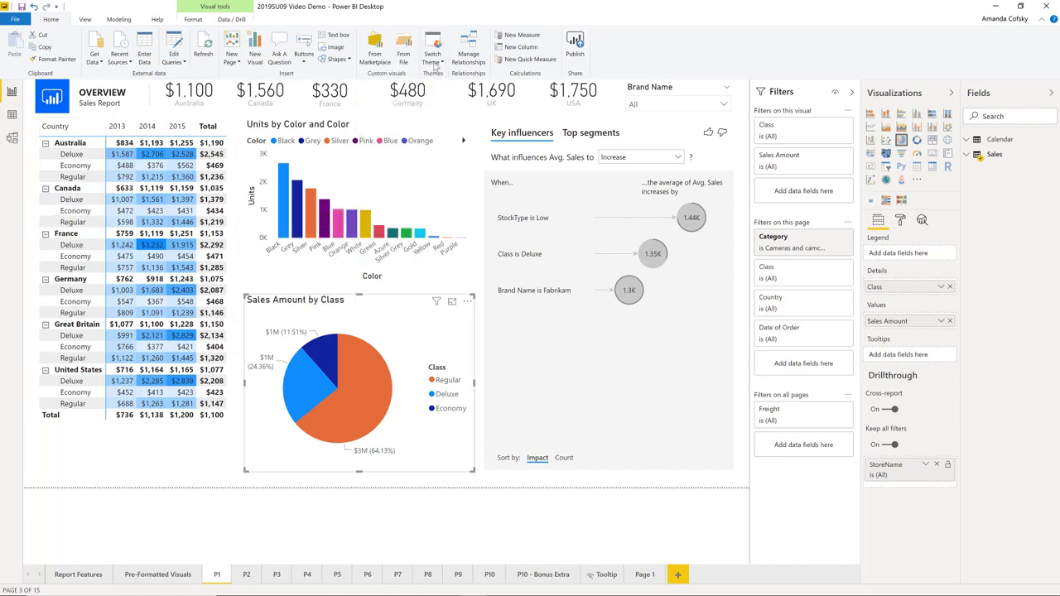
Apply the Classic theme to the report again and return it to the Default theme.
left_click(434, 57)
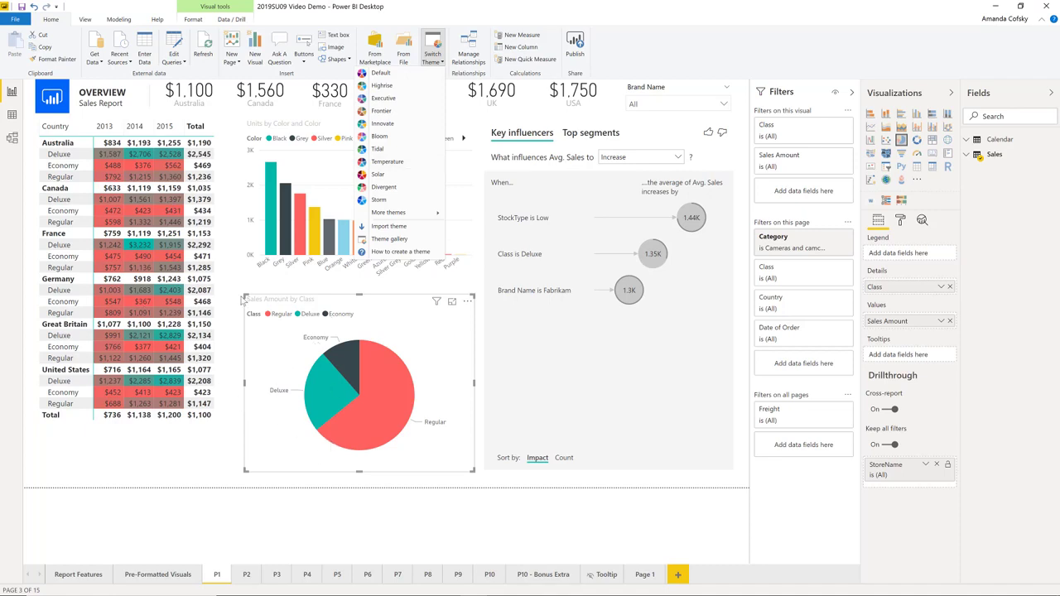
left_click(433, 57)
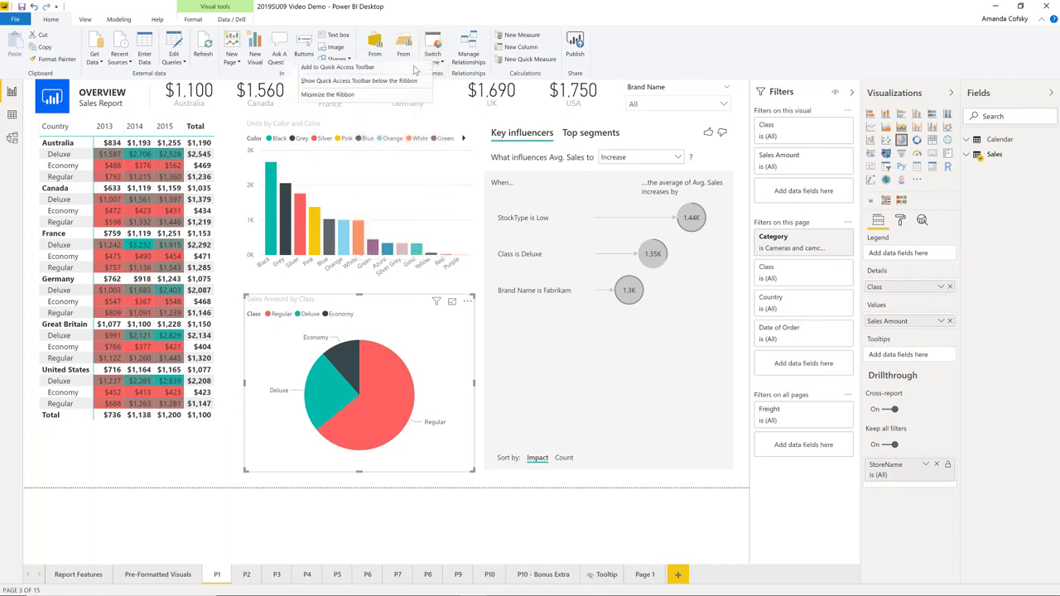
left_click(438, 63)
left_click(441, 64)
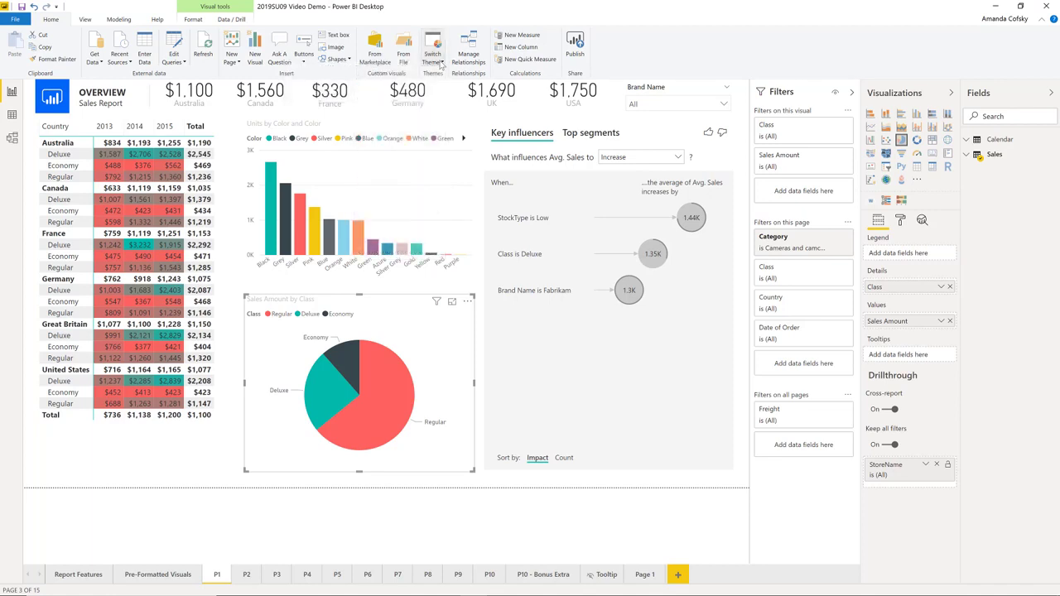
left_click(441, 64)
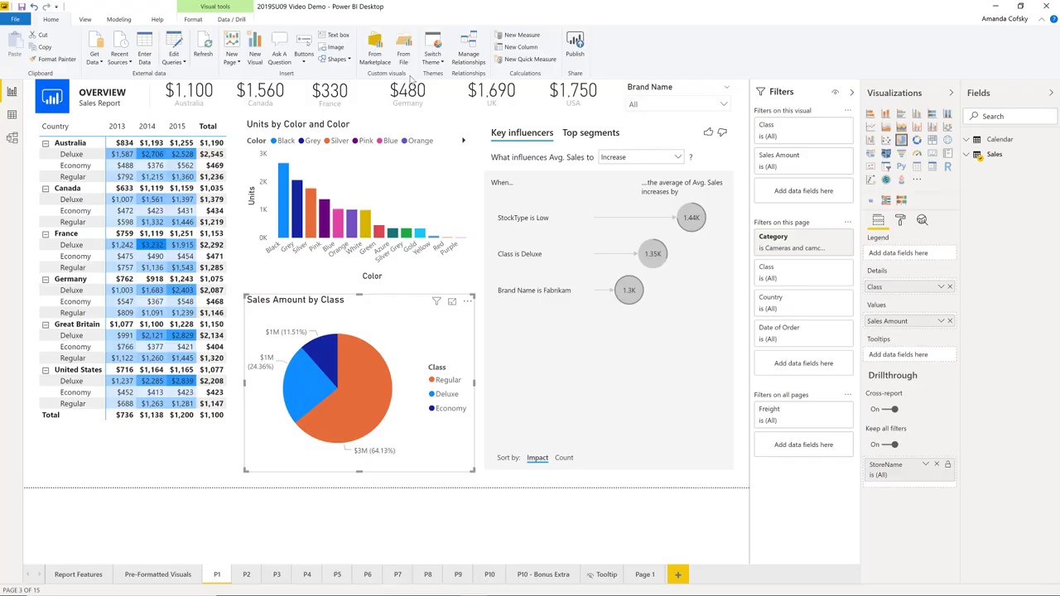
Unpin the donut chart from the visualizations pane.
right_click(918, 143)
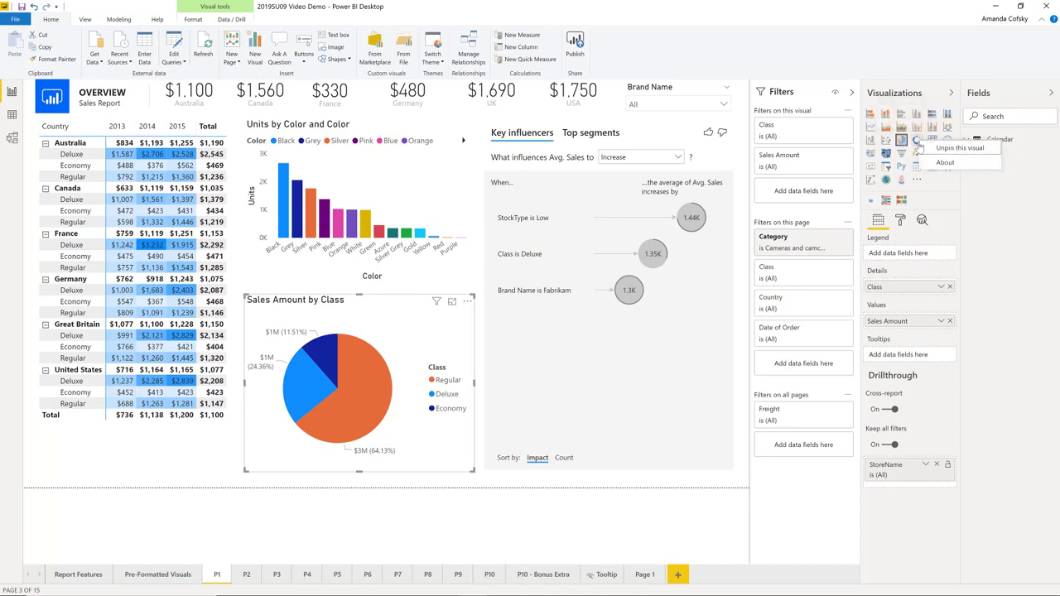
left_click(956, 147)
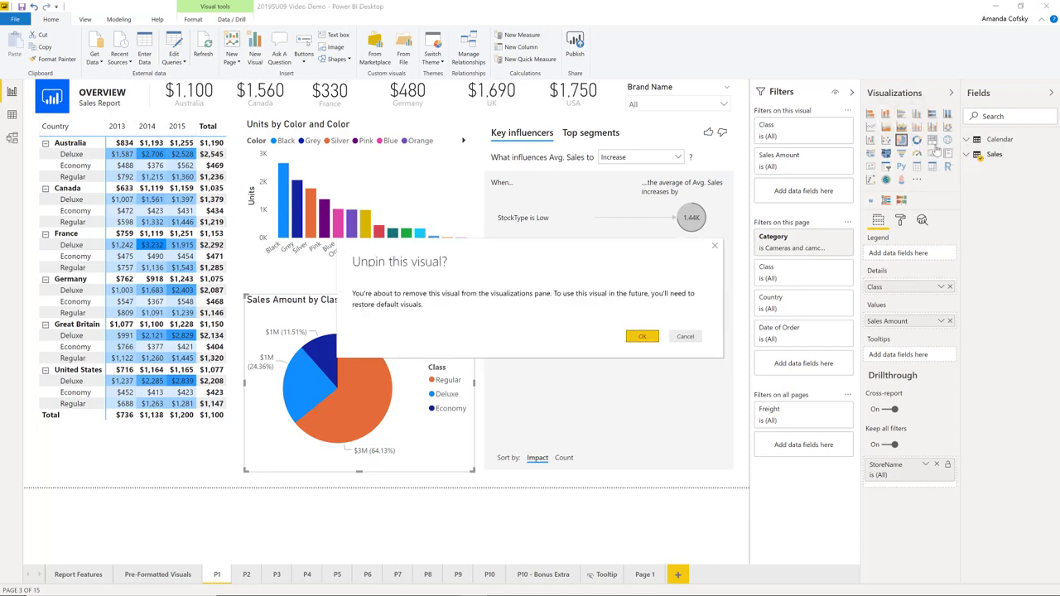
left_click(642, 338)
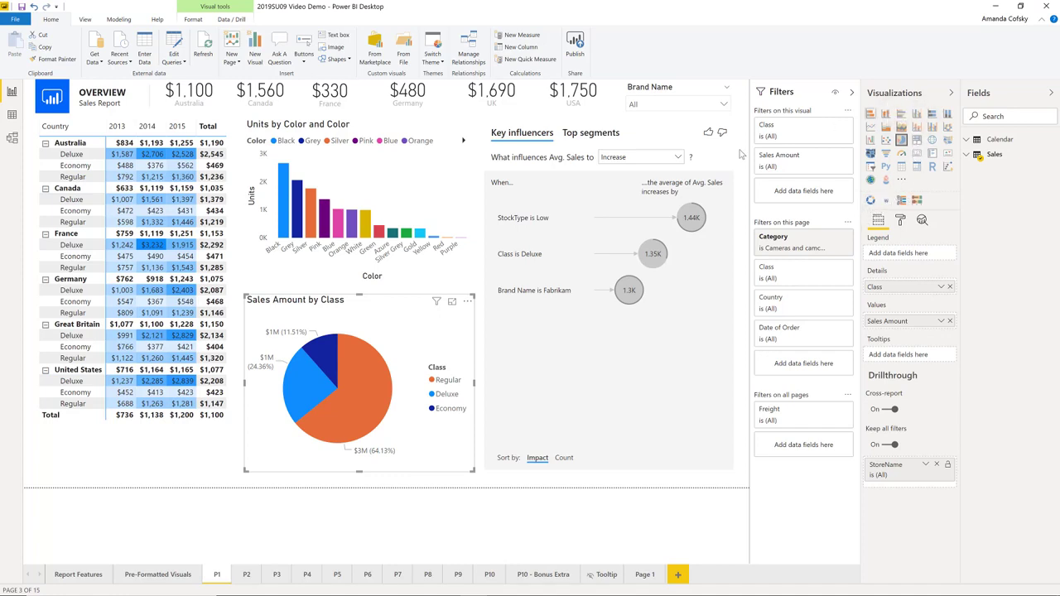
Start a new blank report, dismiss the Uncertified Connectors notice and start screen, and open the additional options for custom visuals.
left_click(15, 18)
key("Escape")
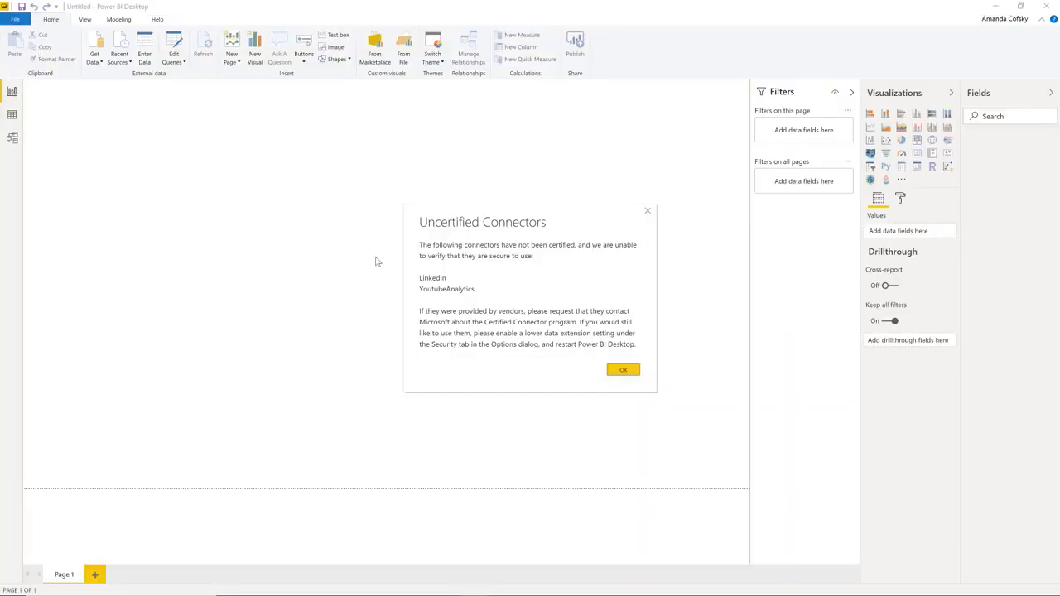
left_click(622, 370)
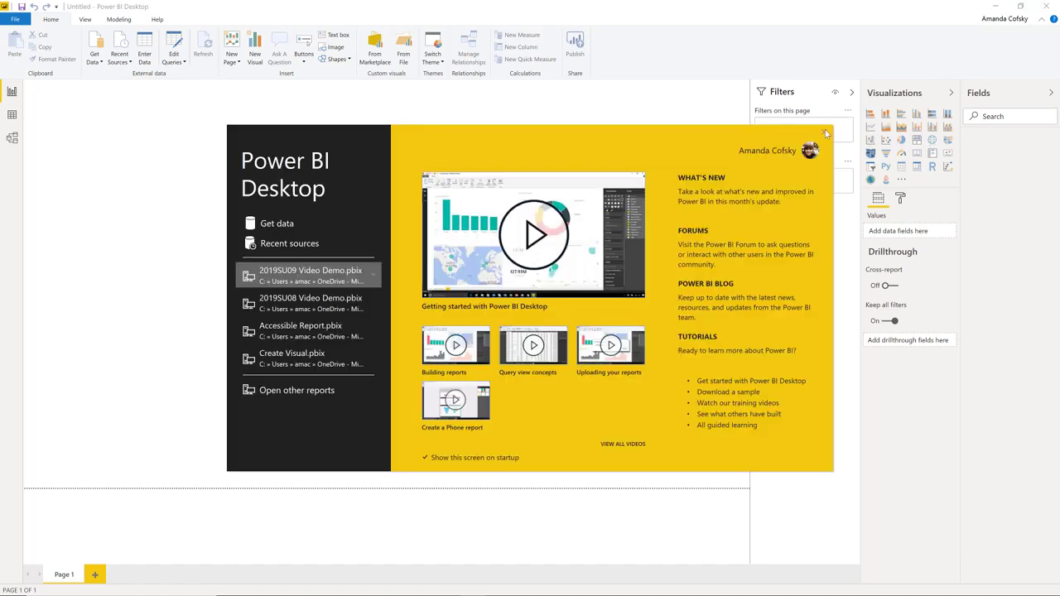
left_click(825, 133)
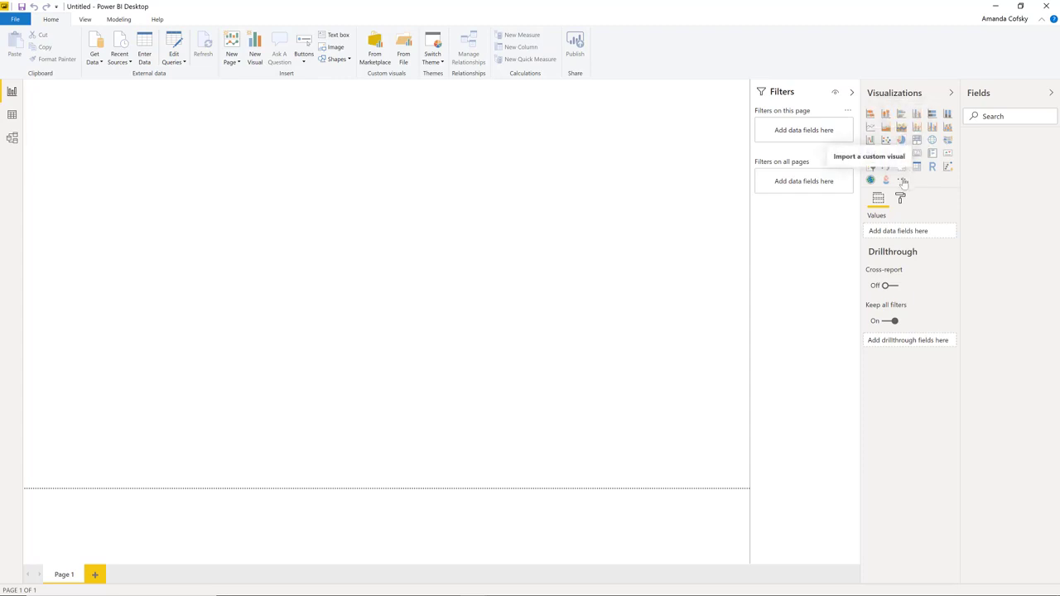
left_click(903, 181)
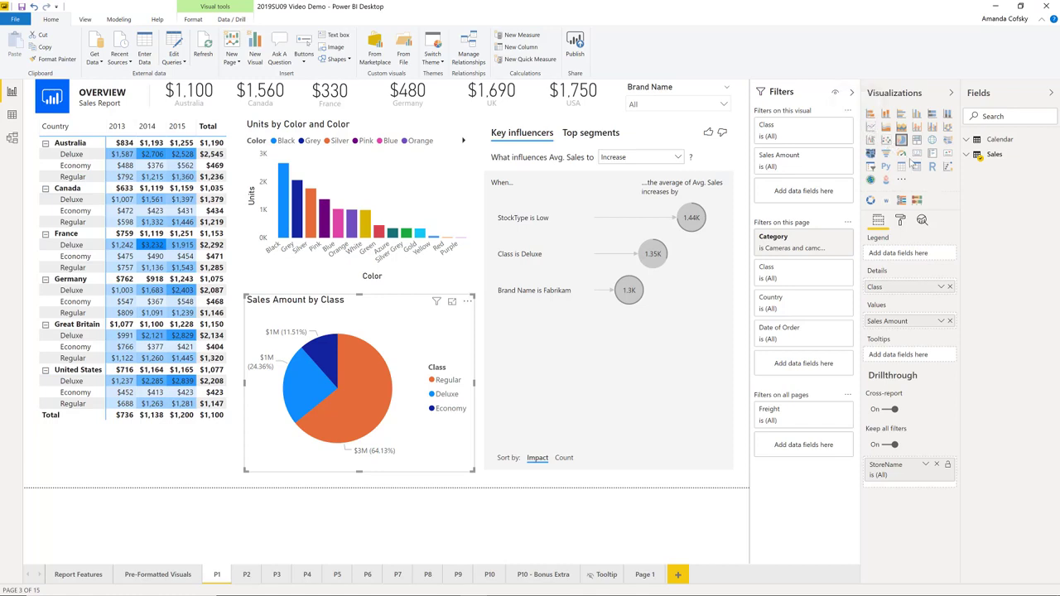
View the About information for the Bullet Chart, WordCloud and HierarchySlicer custom visuals.
right_click(915, 204)
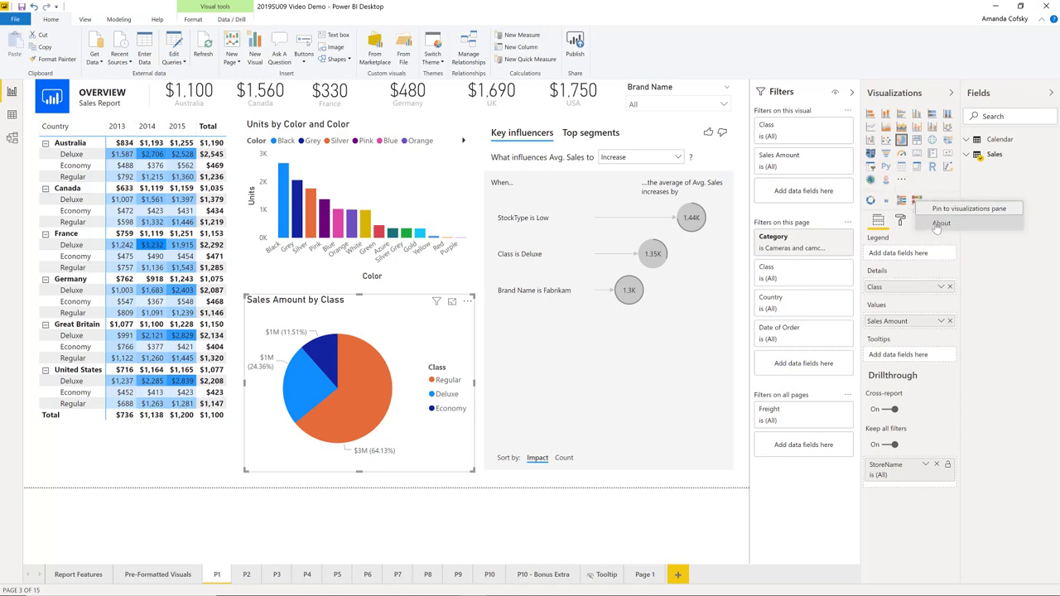
left_click(940, 223)
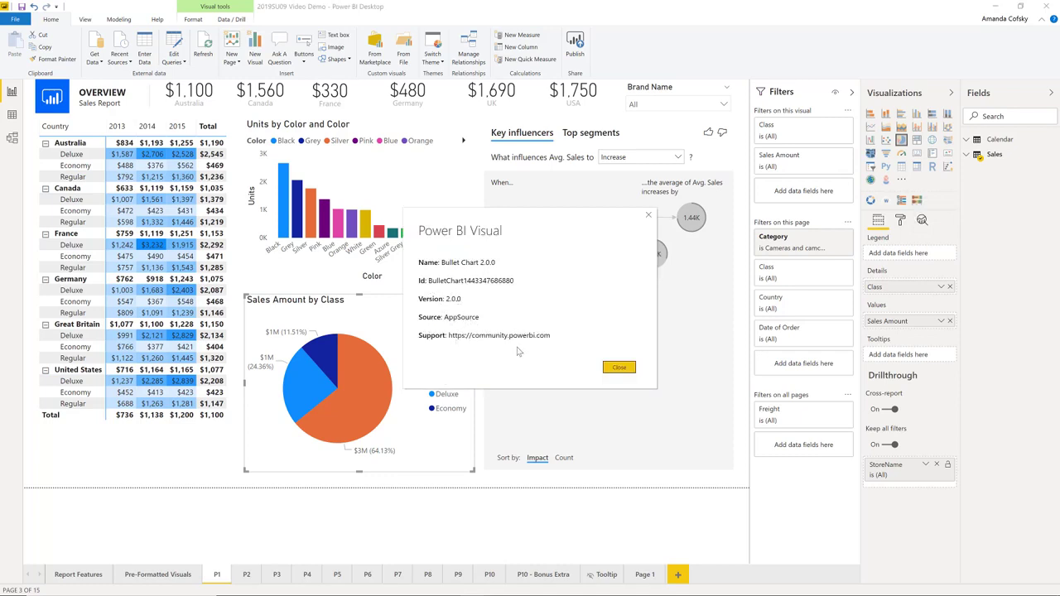
left_click(619, 366)
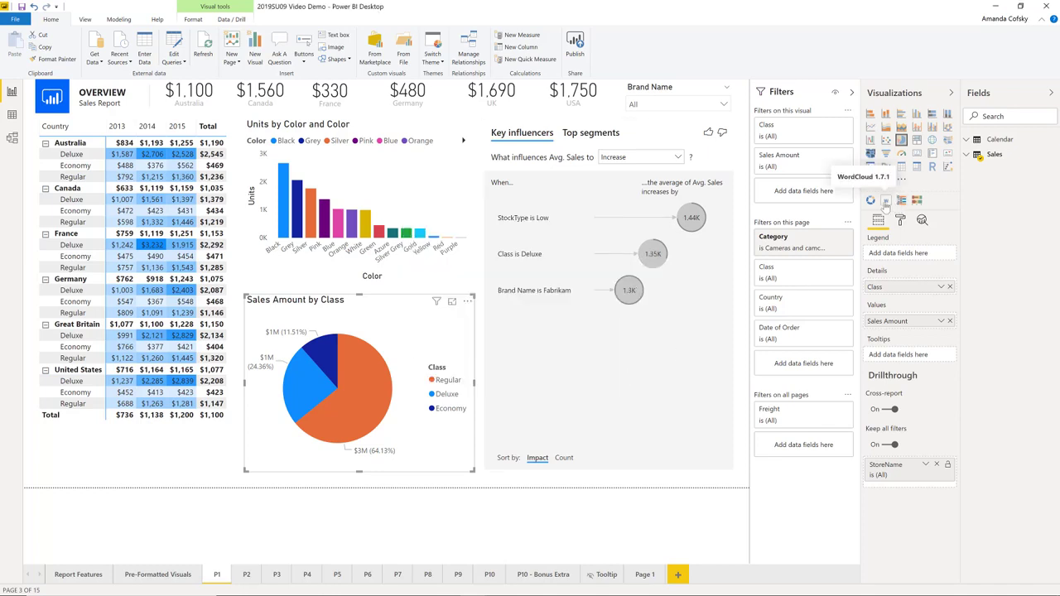
right_click(884, 204)
left_click(909, 224)
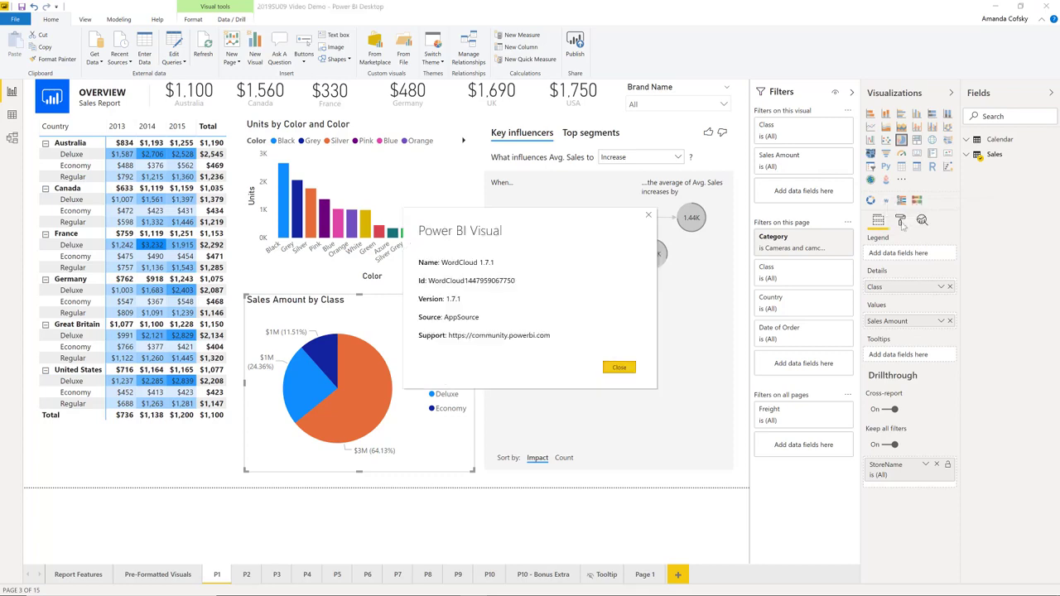
left_click(619, 369)
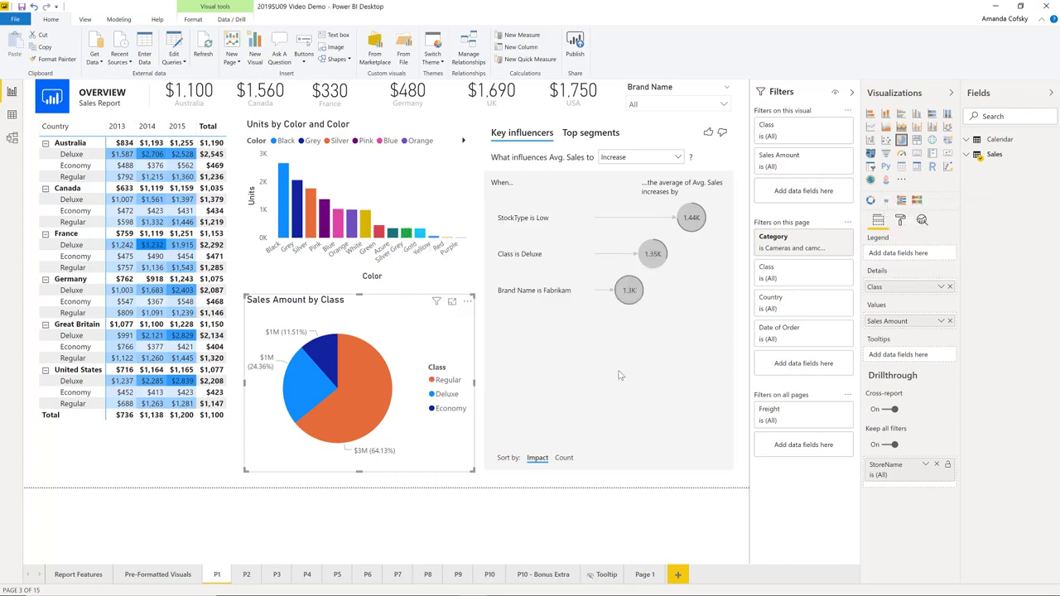
right_click(901, 202)
left_click(921, 222)
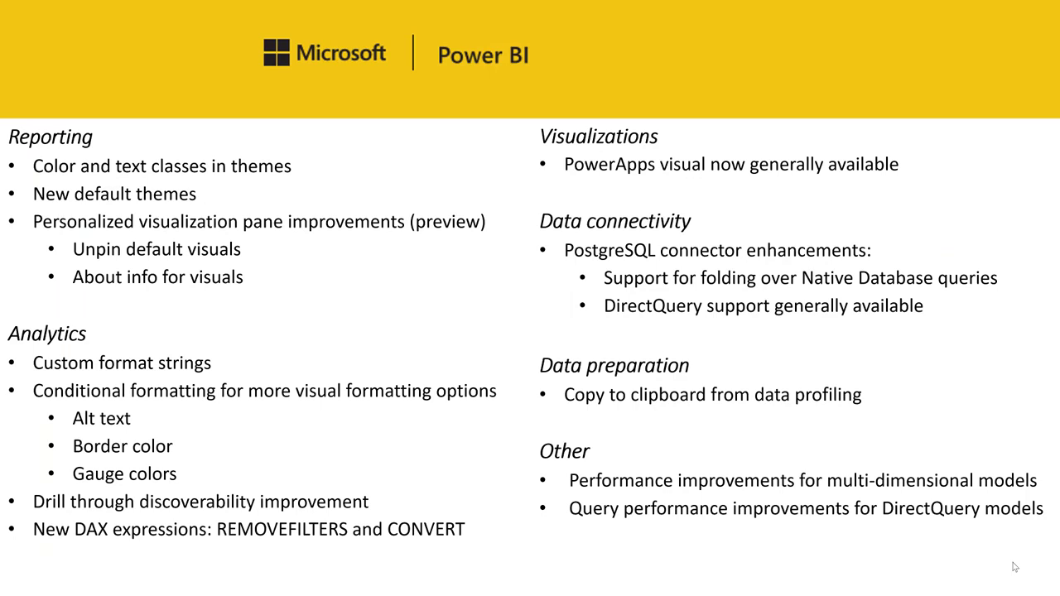
Return to Power BI Desktop's model view and show only the formatting properties of the Sales table's Sales Amount field.
key("alt+Tab")
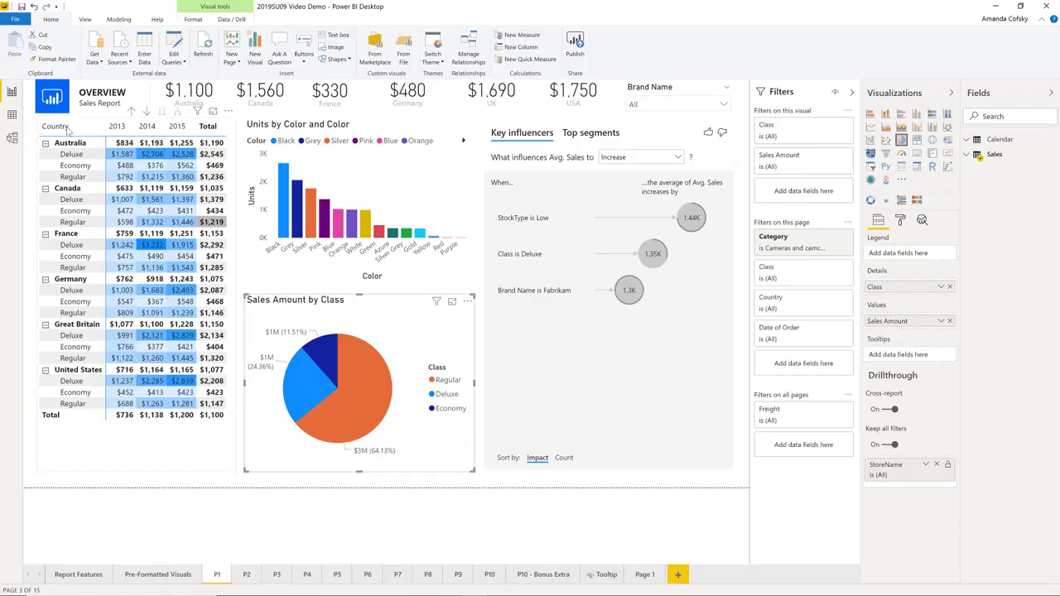
left_click(11, 138)
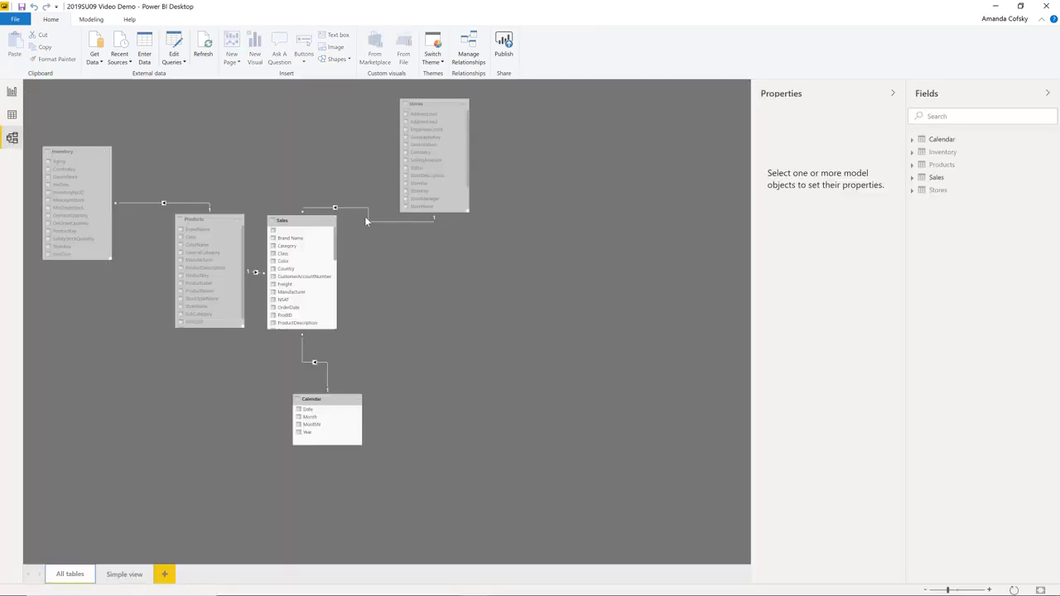
left_click(911, 178)
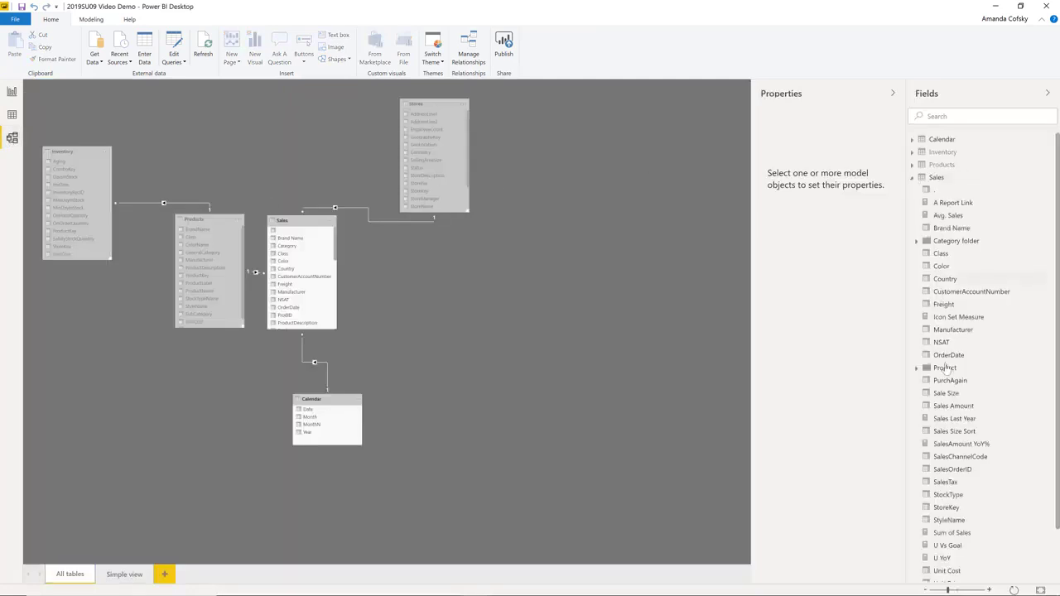
left_click(952, 406)
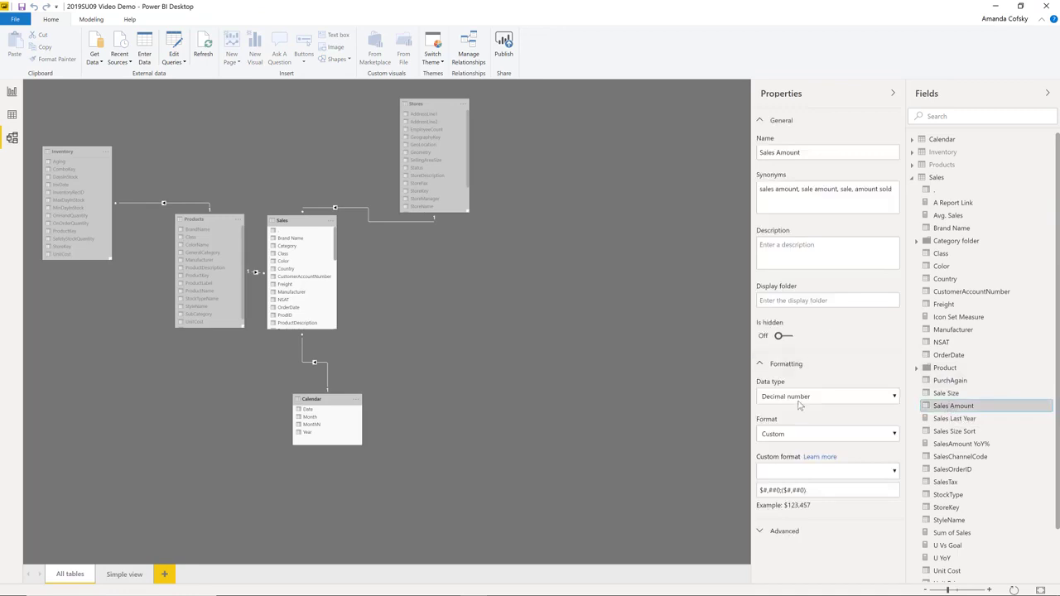
left_click(778, 126)
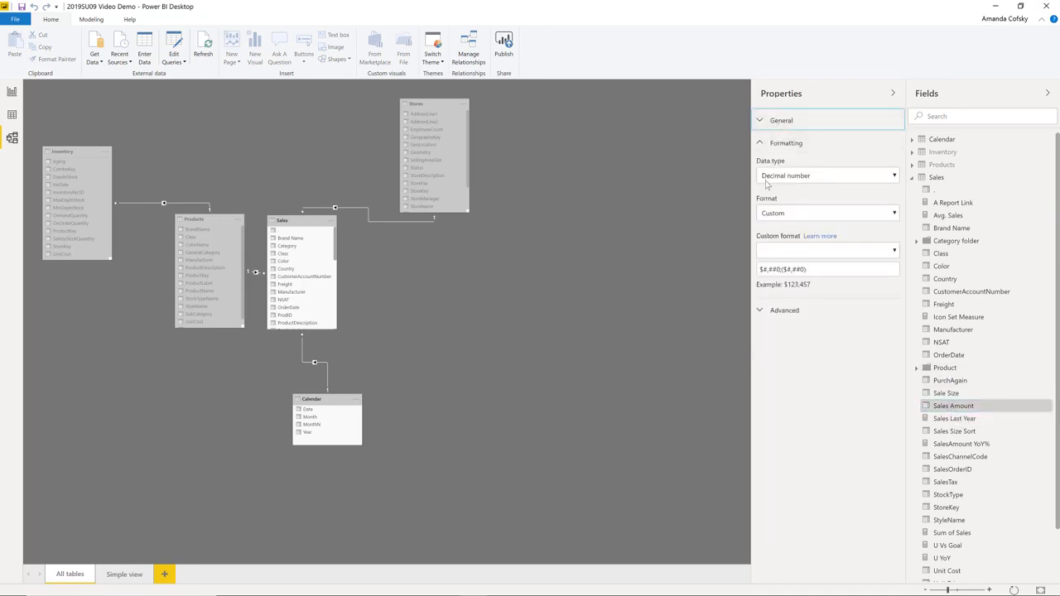
Set the Sales Amount format to Custom and try the General Number and #,#.#;(#,#.#);"Zero" presets.
left_click(776, 217)
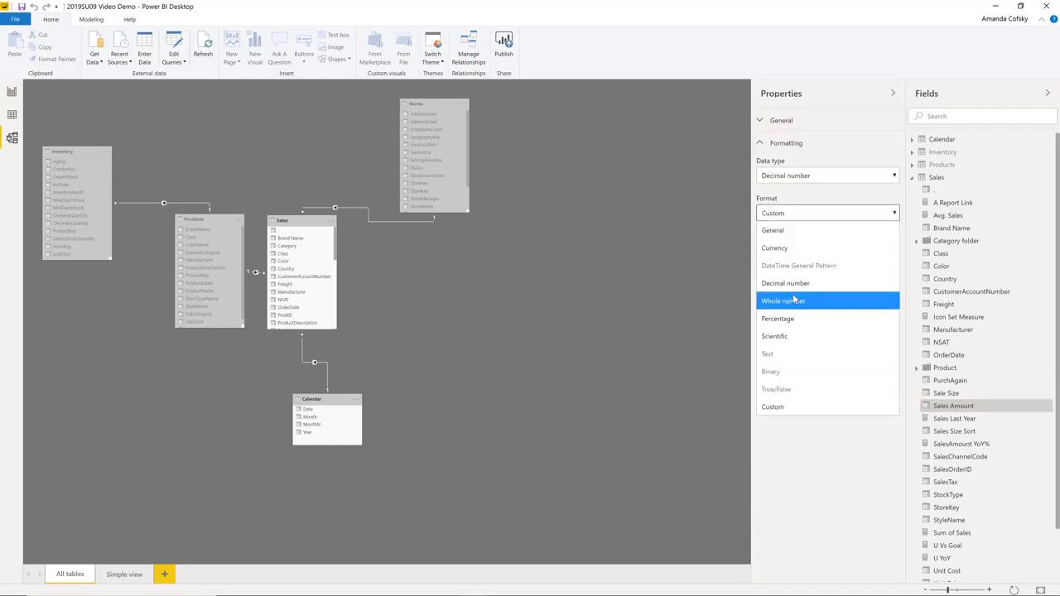
left_click(778, 407)
left_click(809, 251)
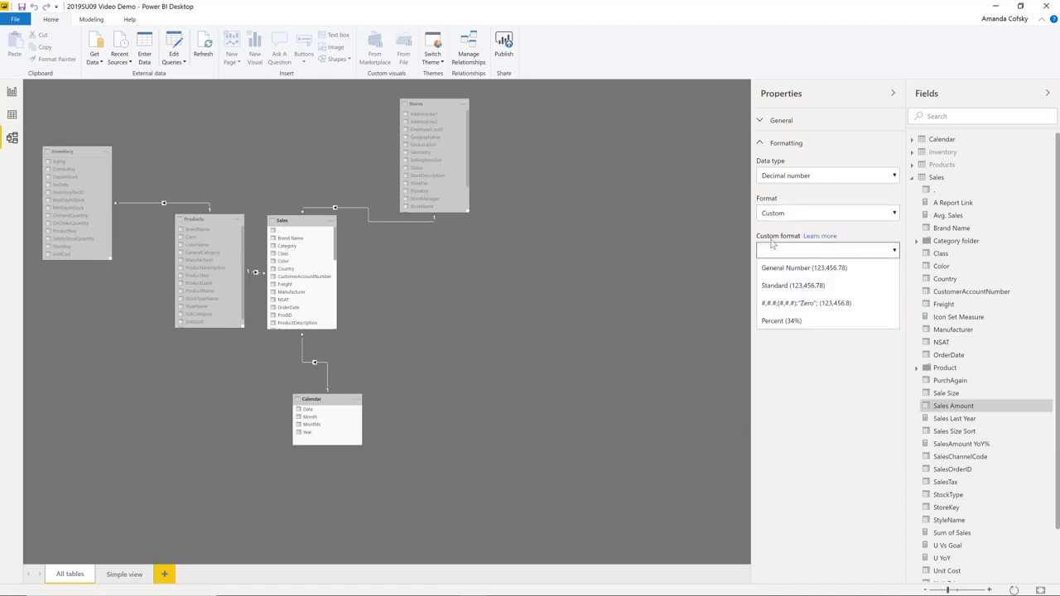
left_click(788, 269)
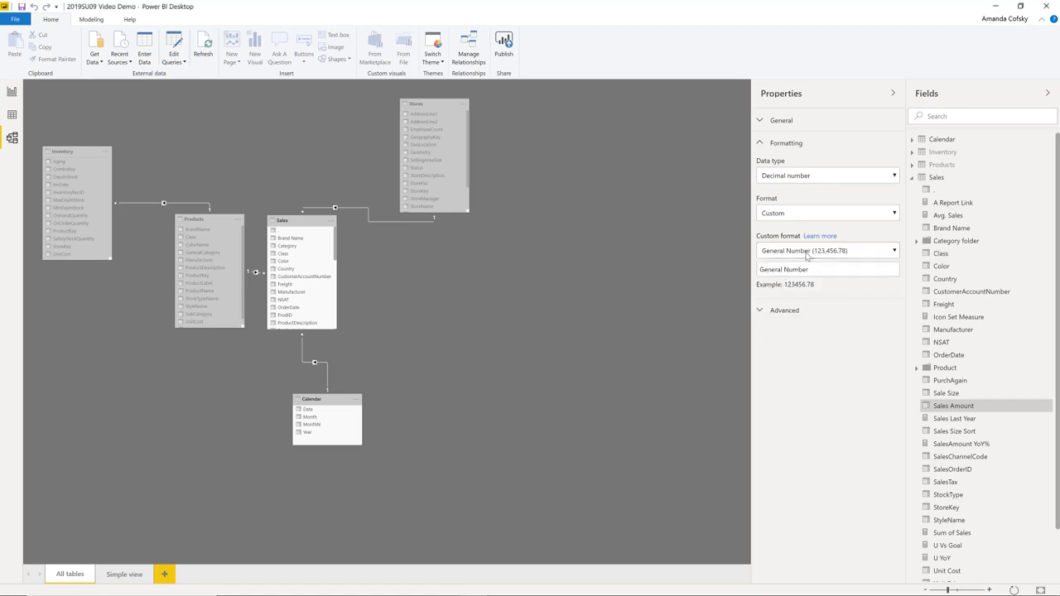
left_click(808, 251)
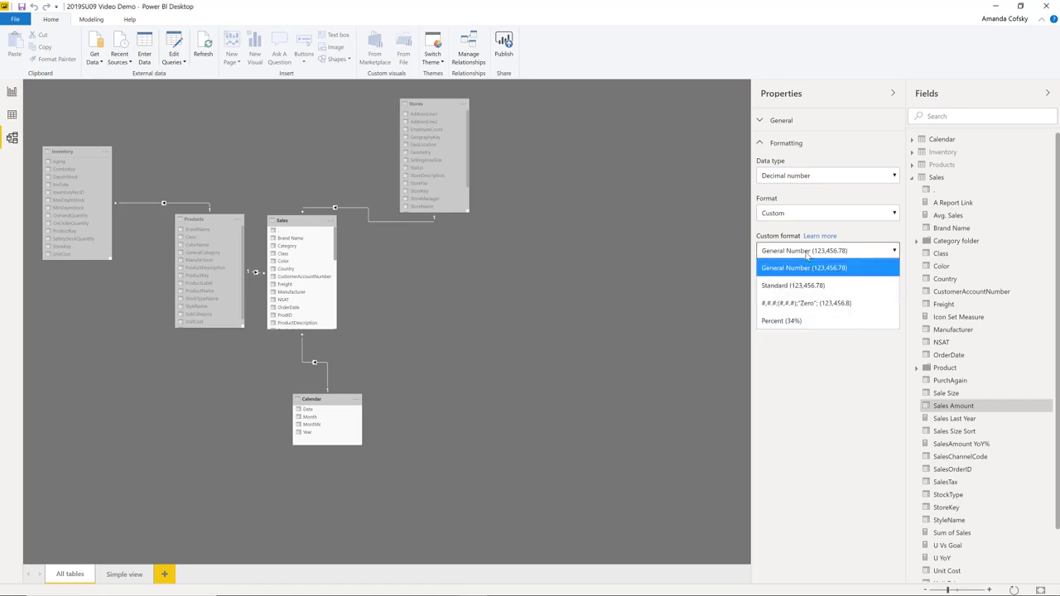
left_click(815, 307)
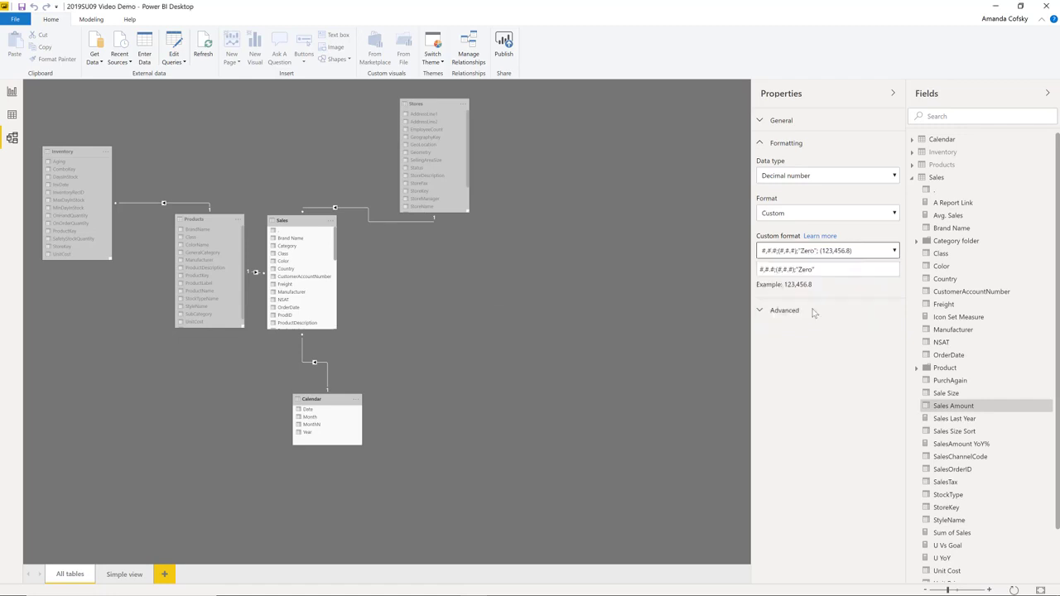
Replace the Sales Amount custom format string with $#,##0;($#,##0).
left_click(815, 252)
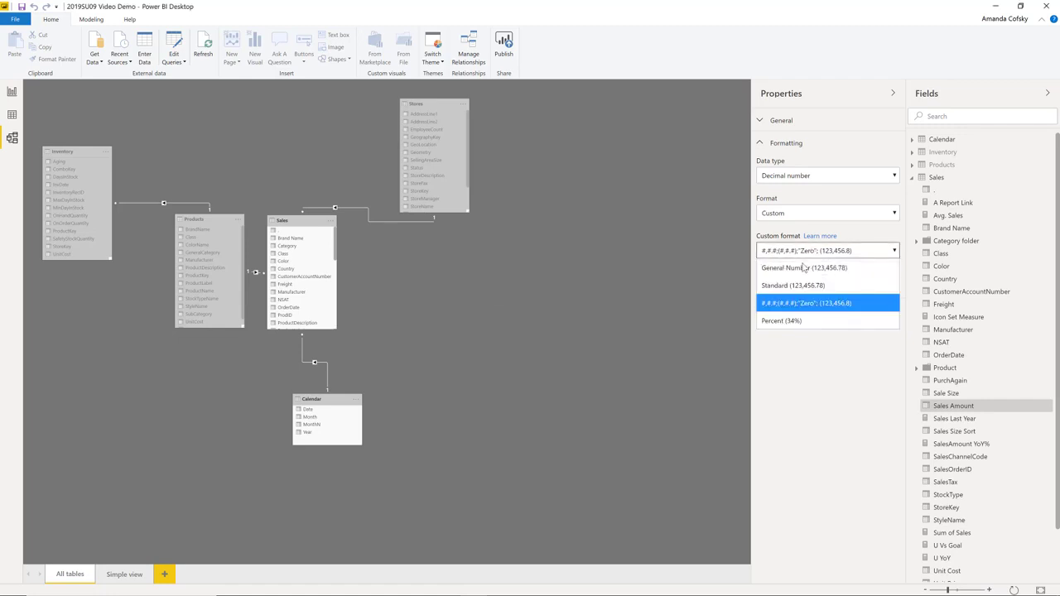
left_click(800, 371)
key("Tab")
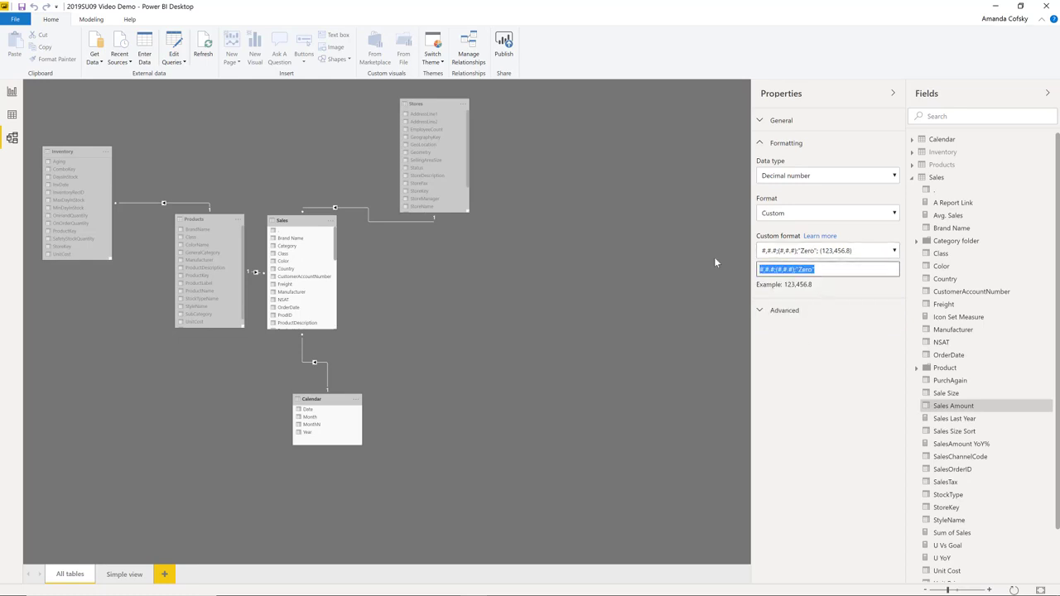
key("BackSpace")
type("$#,##0;($#,##0)")
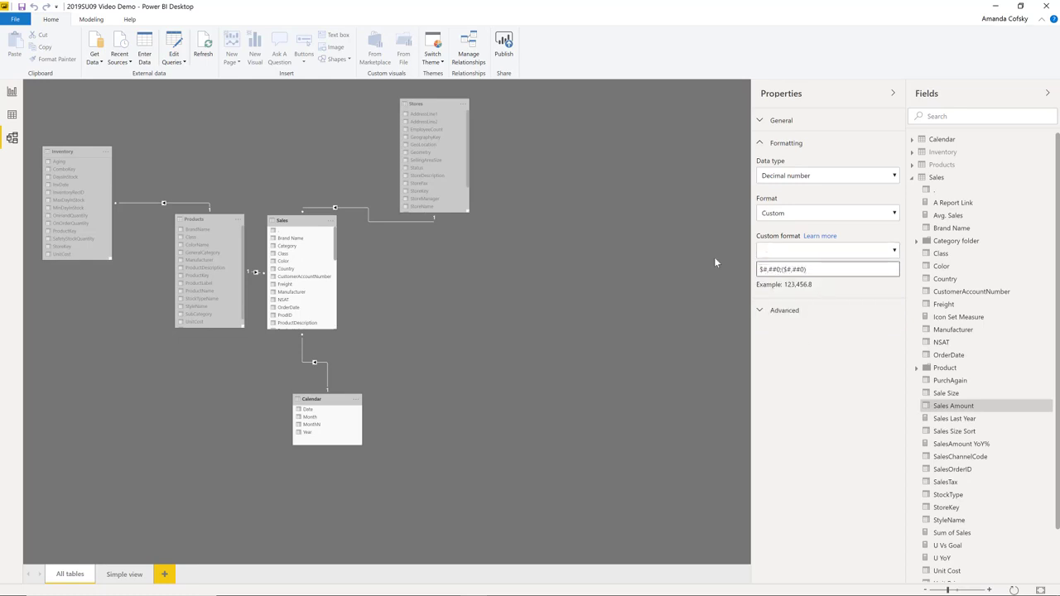
left_click(837, 300)
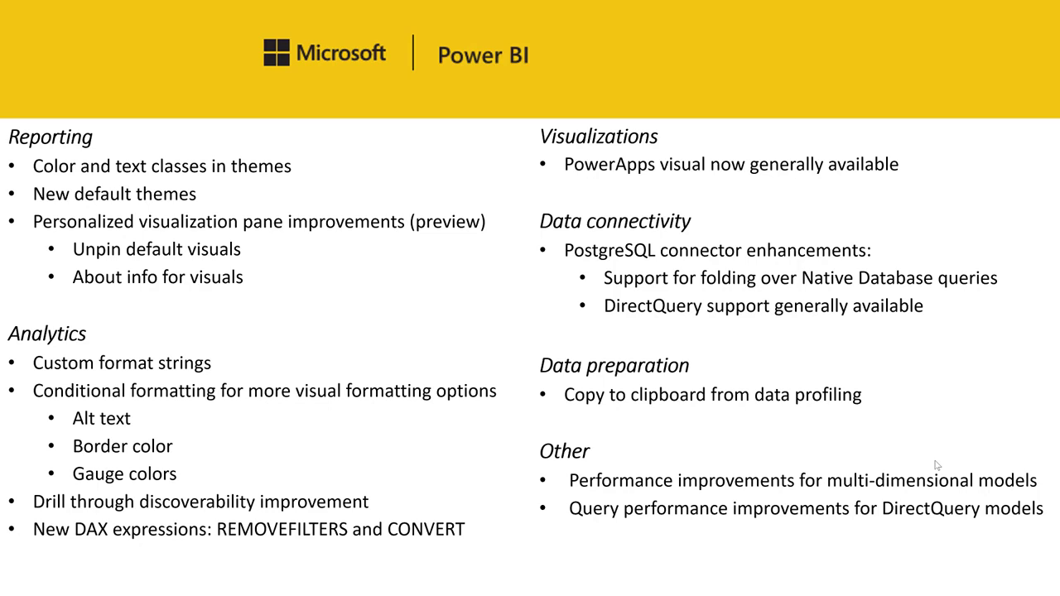
Return to Power BI Desktop, inspect the field choices for conditionally formatting the pie chart's alt text, and cancel without choosing one.
key("alt+Tab")
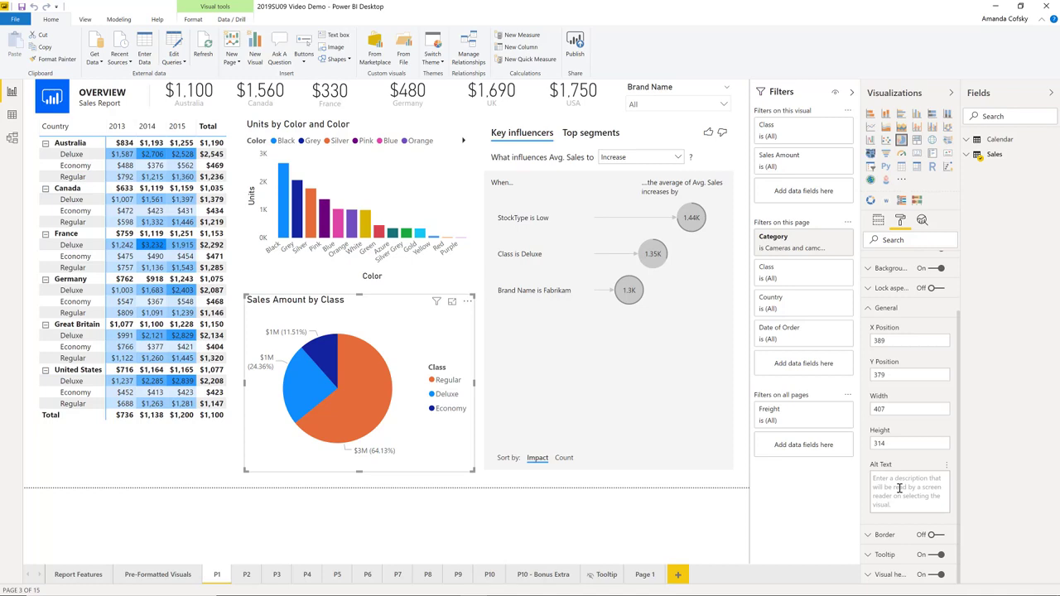
left_click(948, 468)
left_click(960, 479)
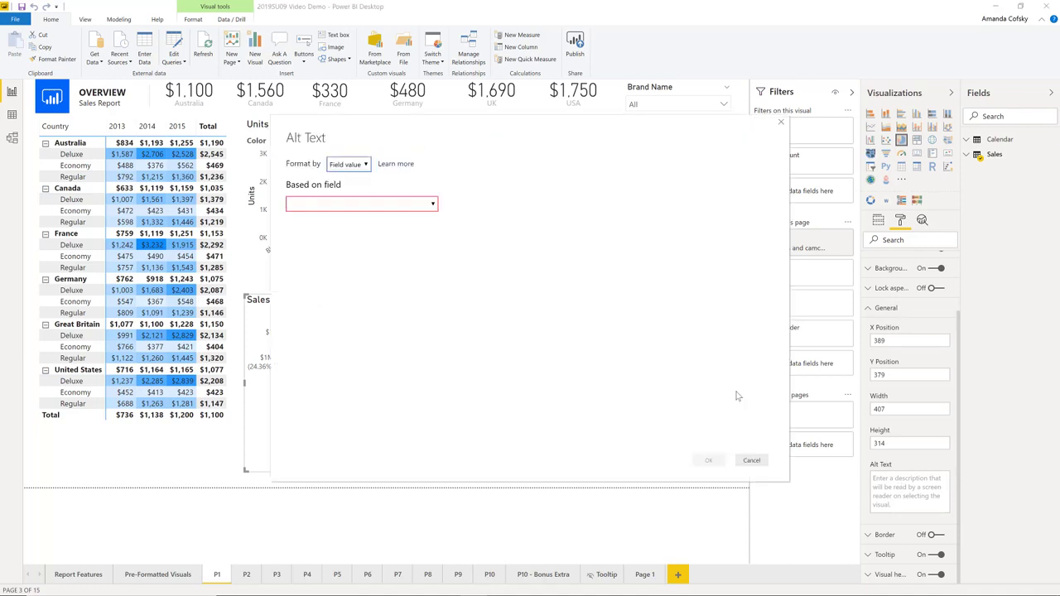
left_click(404, 207)
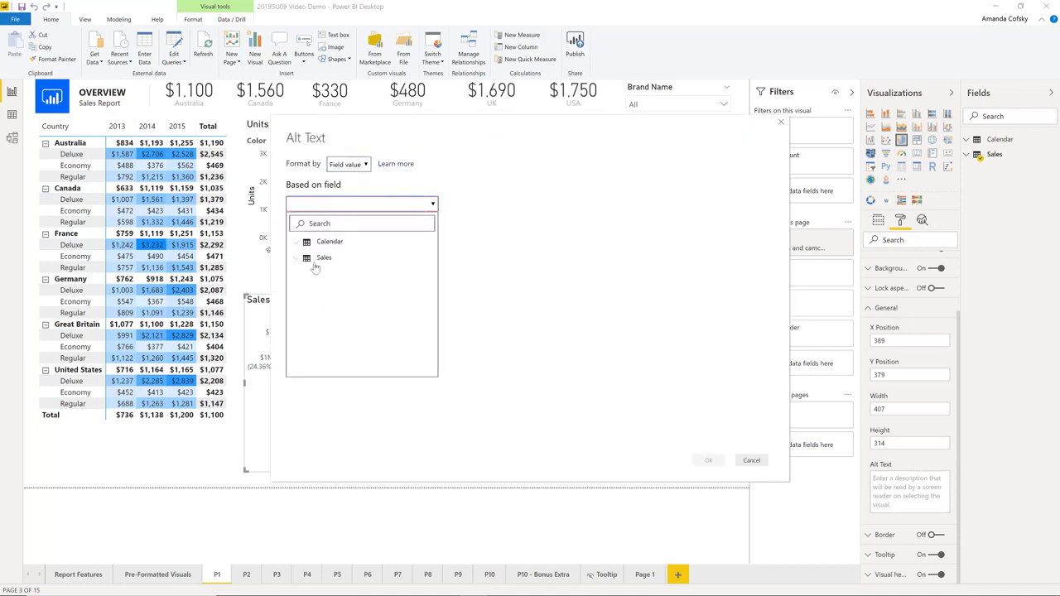
left_click(751, 460)
left_click(878, 310)
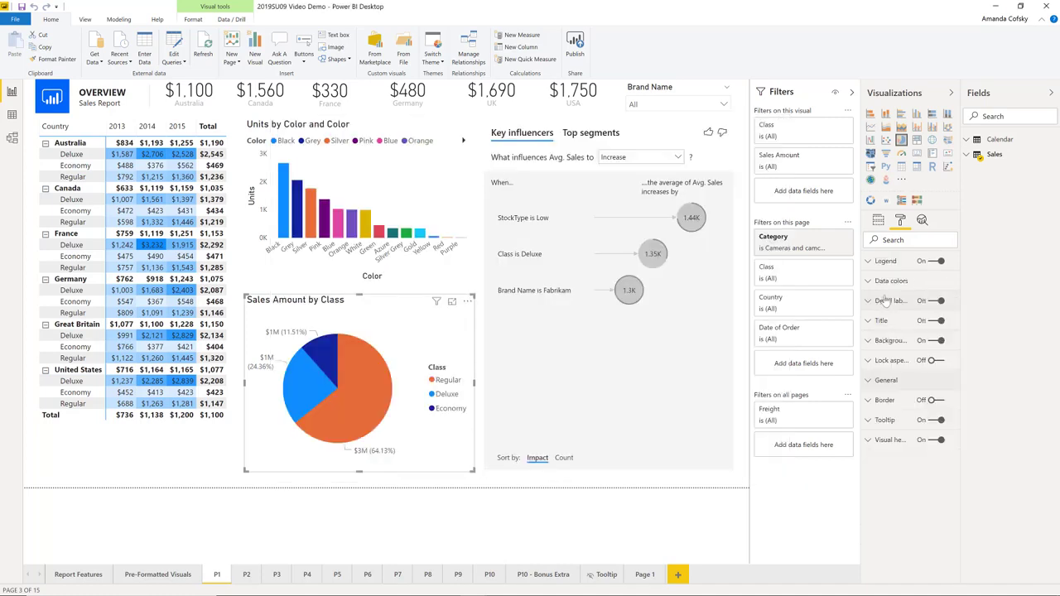
Turn on the pie chart's border, check its color choices and conditional formatting option, and turn the border off again.
left_click(884, 401)
left_click(935, 400)
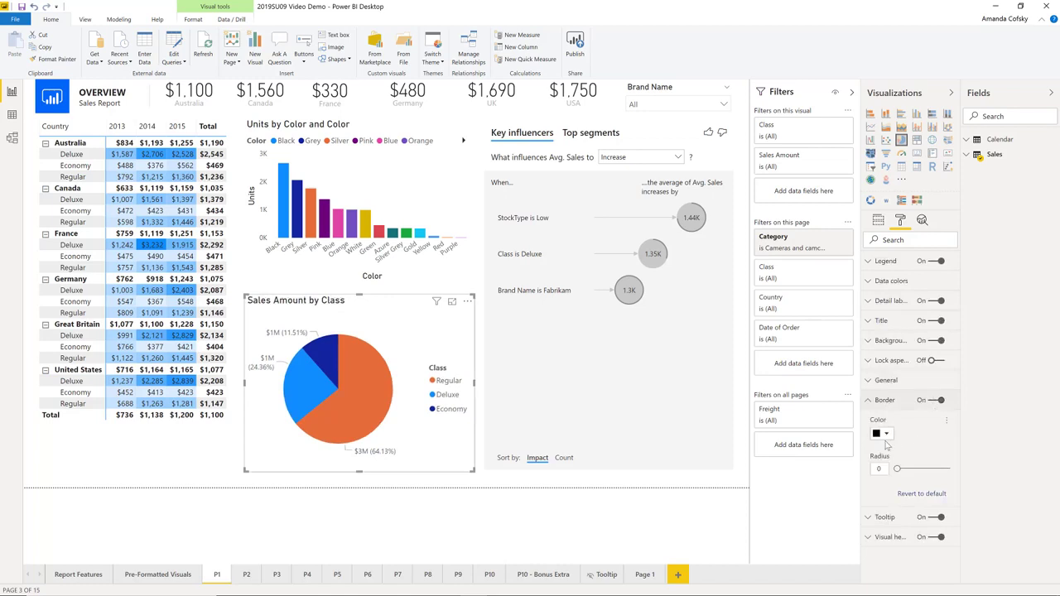
left_click(883, 434)
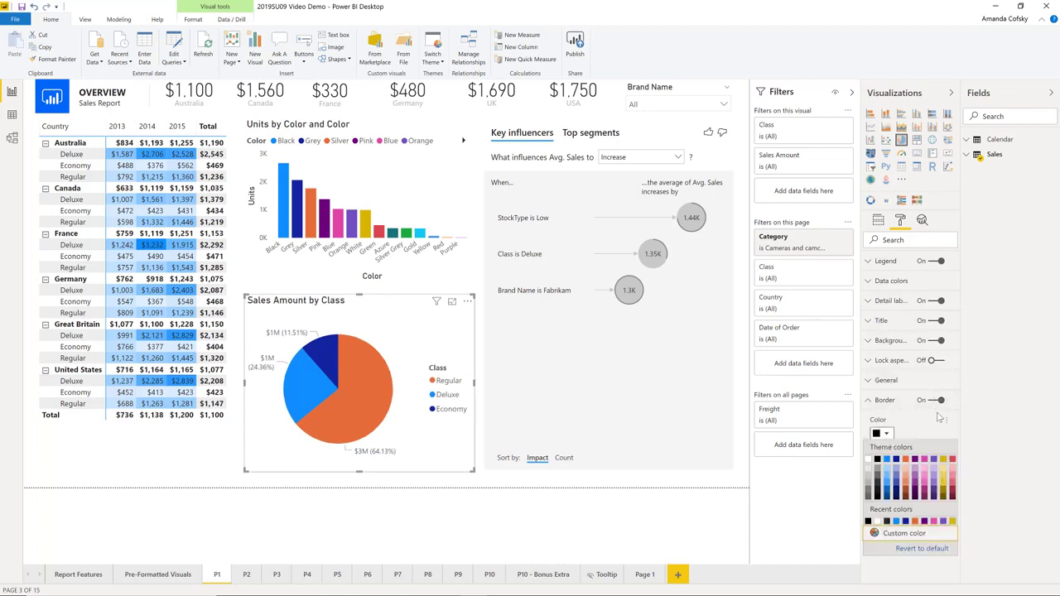
left_click(946, 421)
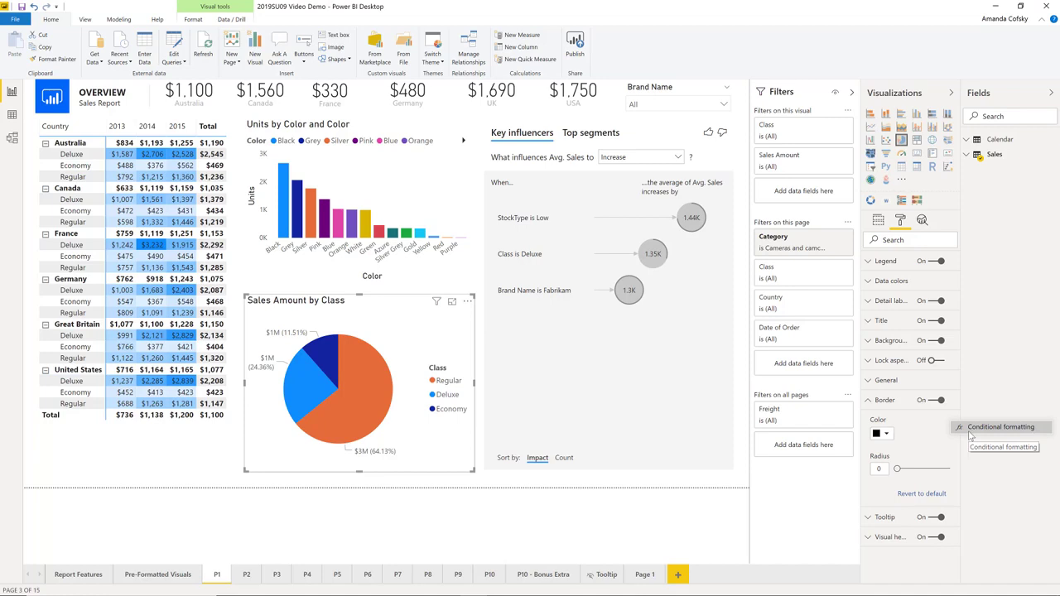
left_click(938, 401)
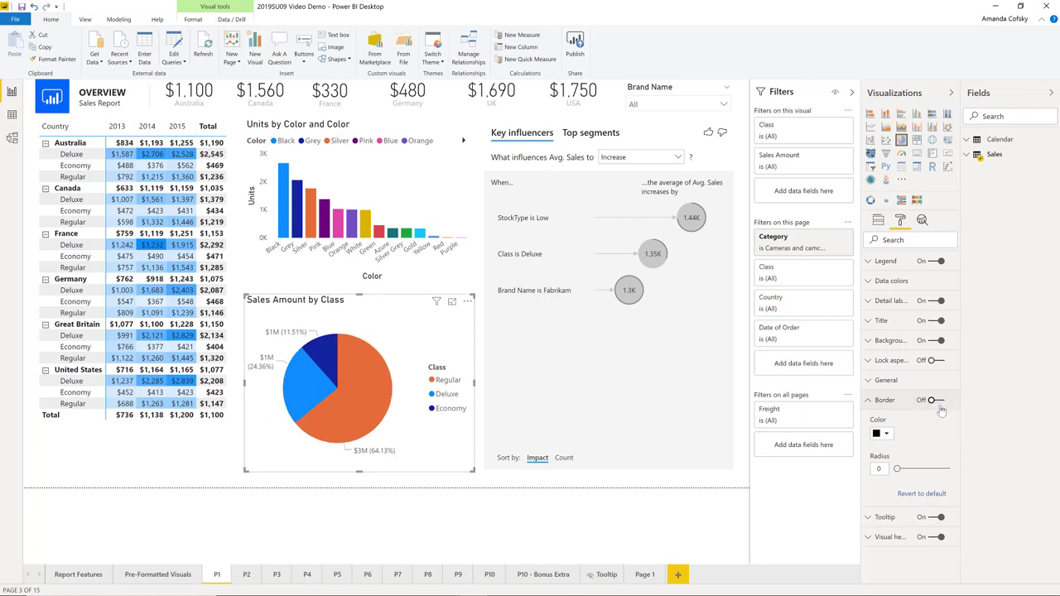
Change the Sales Amount by Class pie chart to a gauge and collapse its border settings.
left_click(901, 154)
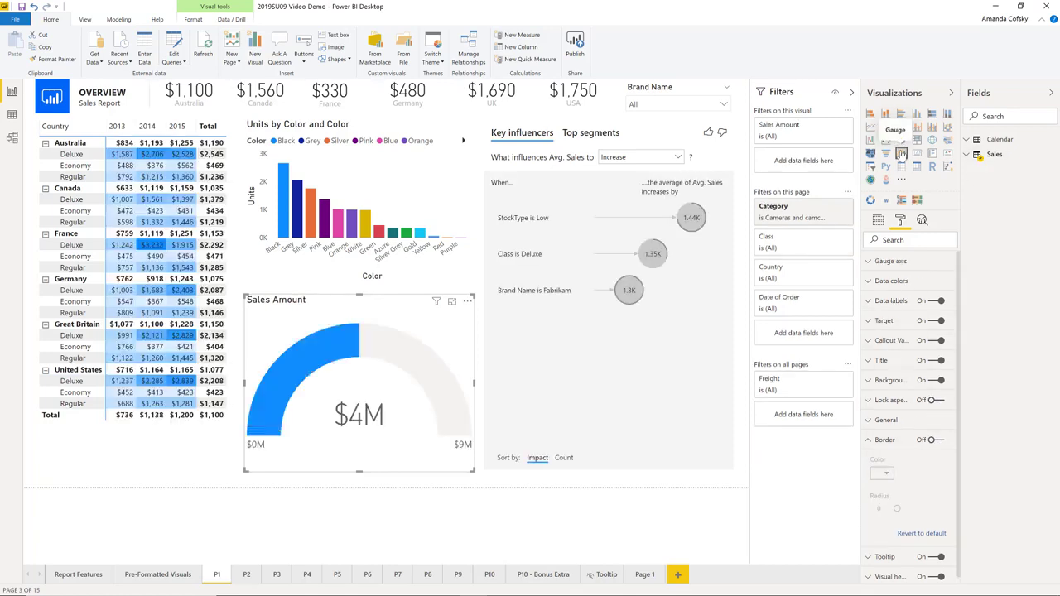
left_click(884, 439)
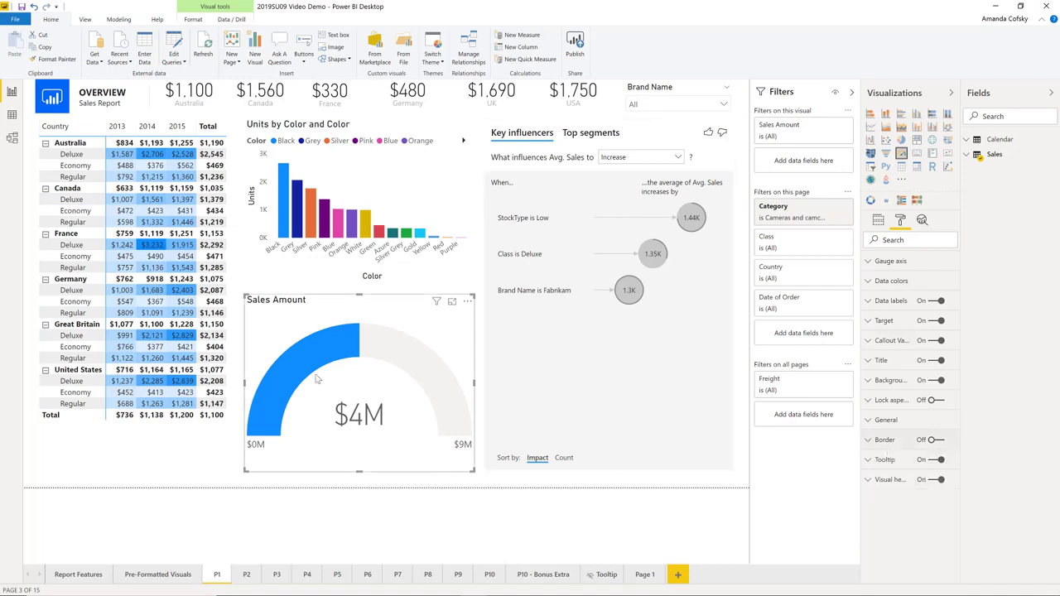
mouse_move(355, 340)
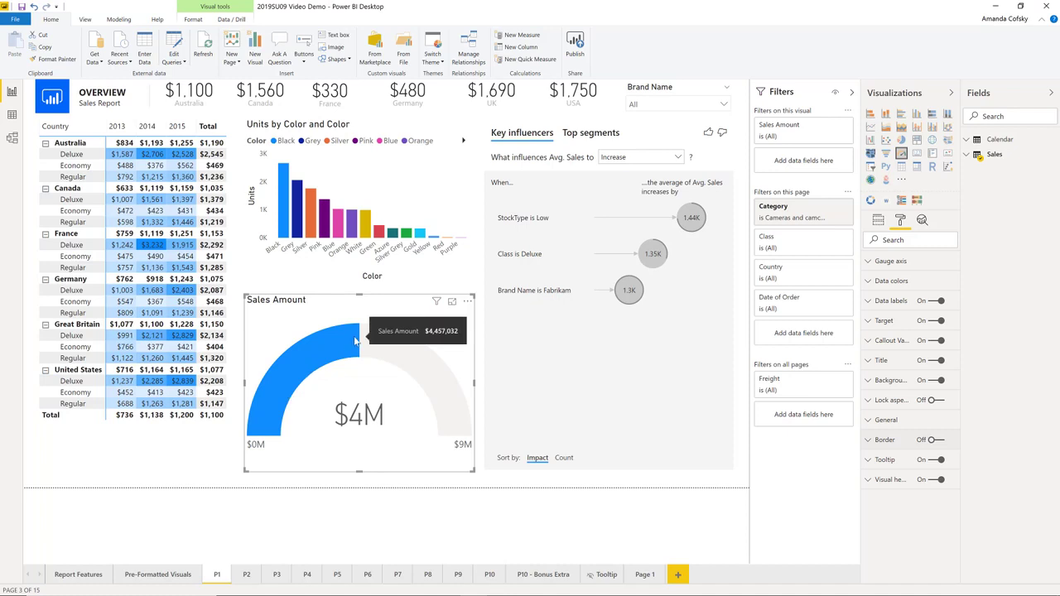
Examine the color formatting options of the gauge's data labels and target, and check its callout value settings.
left_click(891, 301)
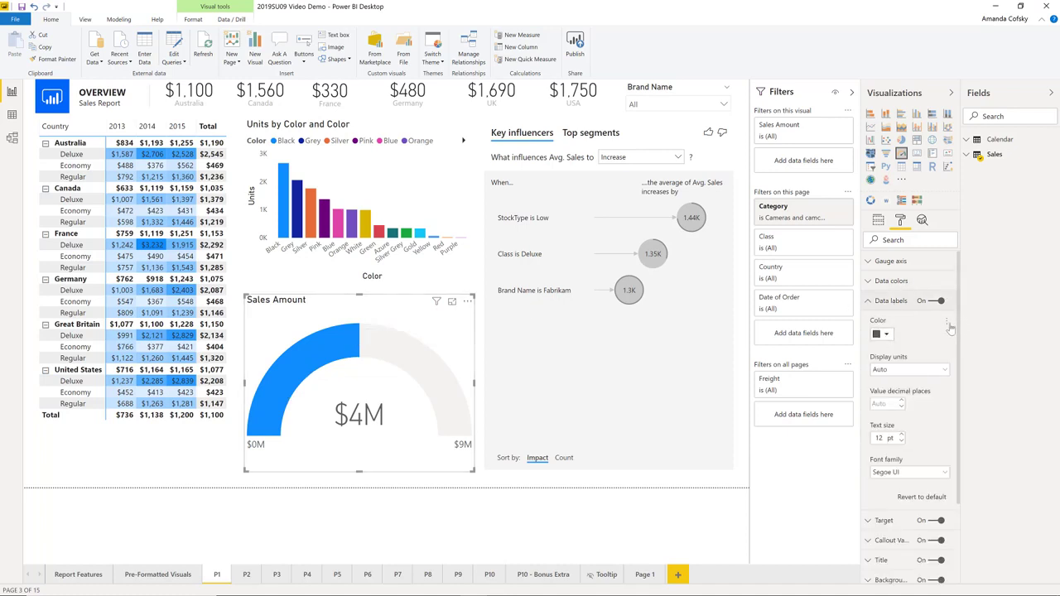
left_click(892, 301)
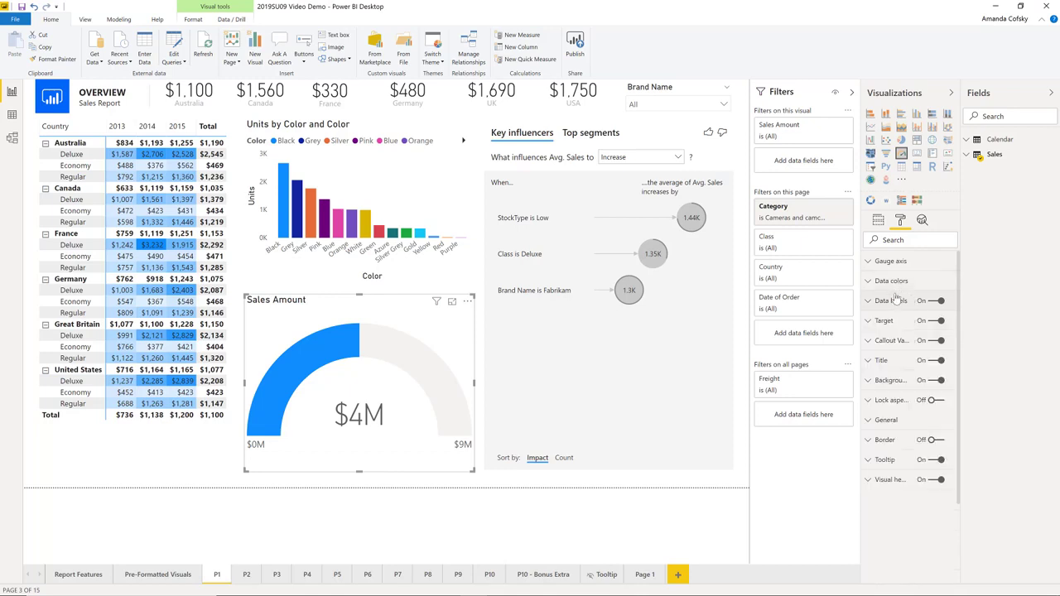
left_click(886, 321)
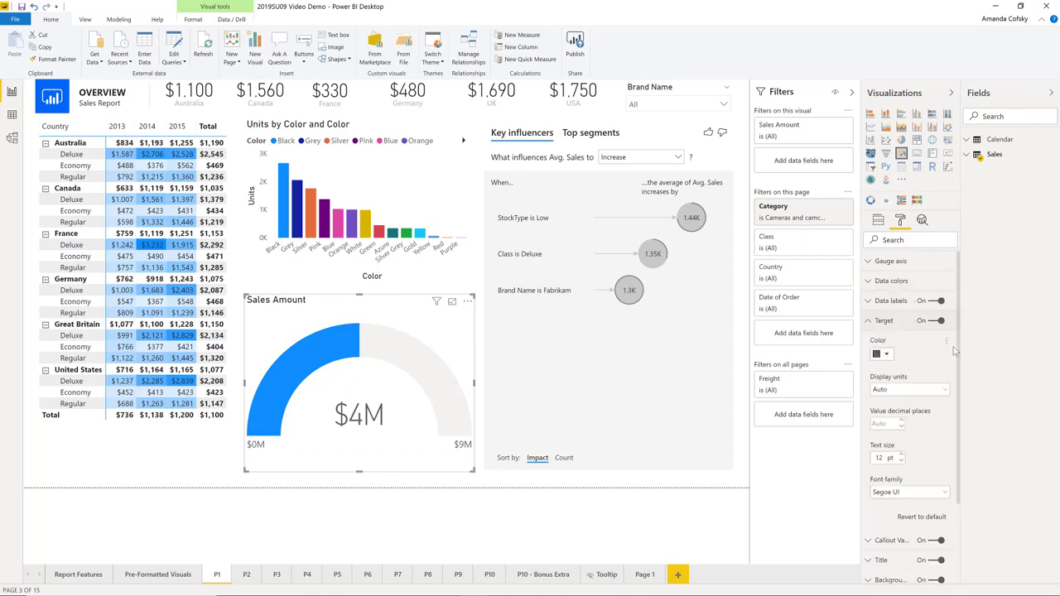
left_click(905, 321)
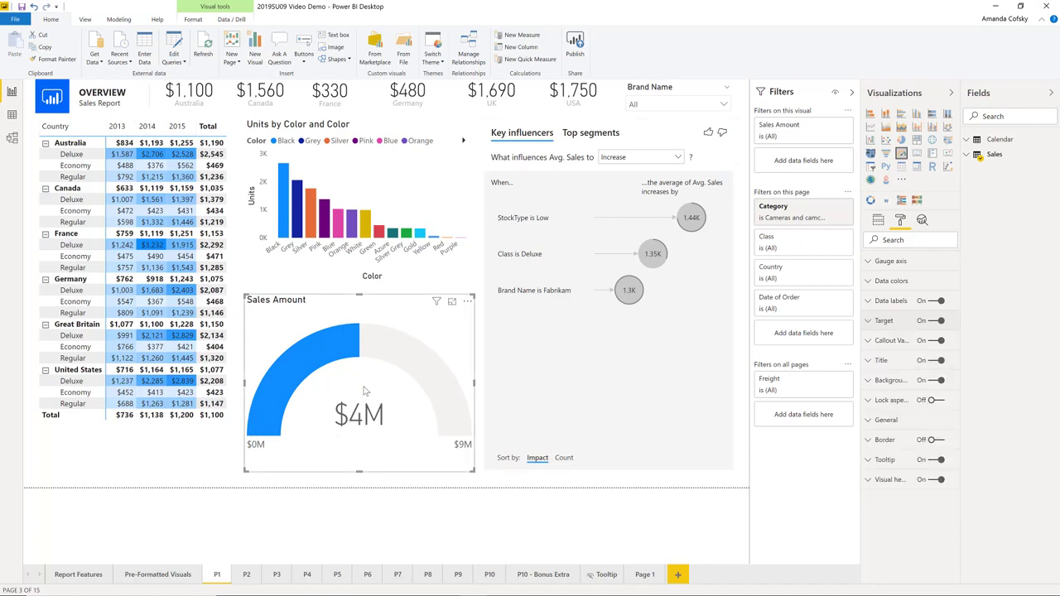
left_click(902, 339)
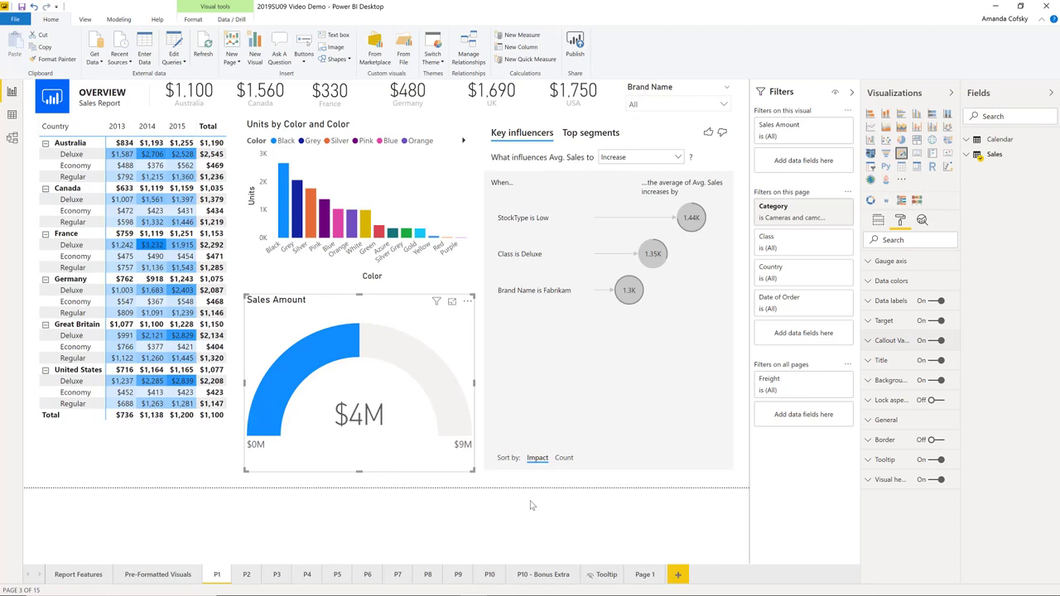
Check the actions available for the gauge and for a column in the Units by Color and Color chart, including Copy, without choosing any.
right_click(326, 356)
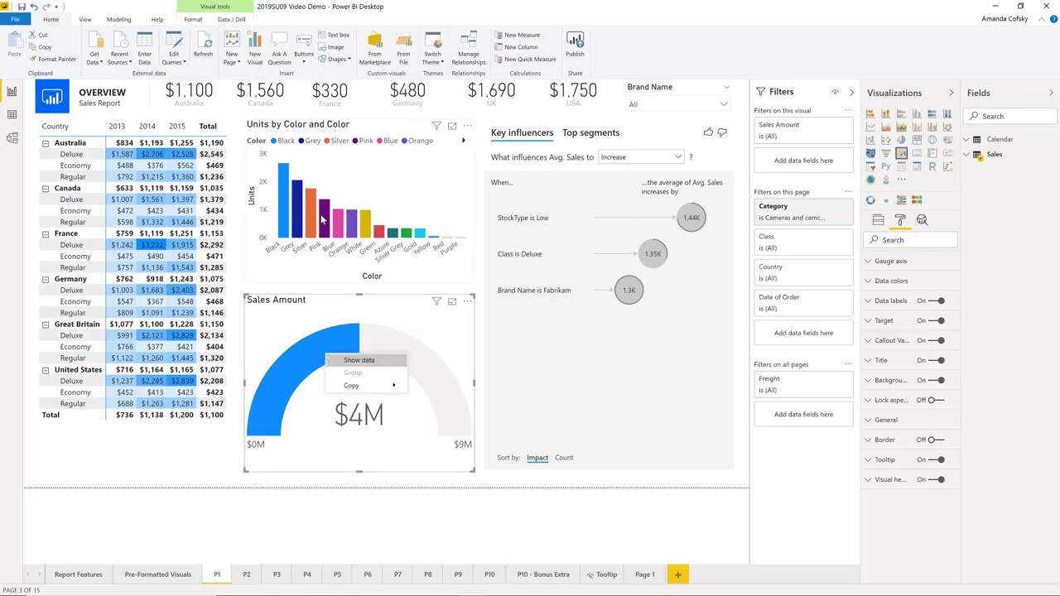
left_click(313, 222)
right_click(311, 223)
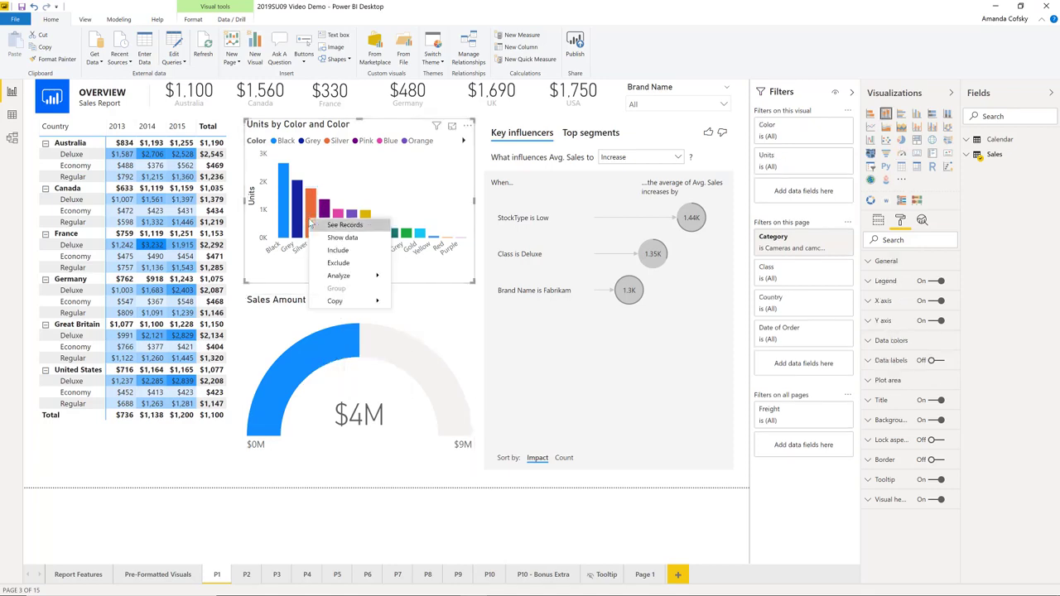
mouse_move(337, 300)
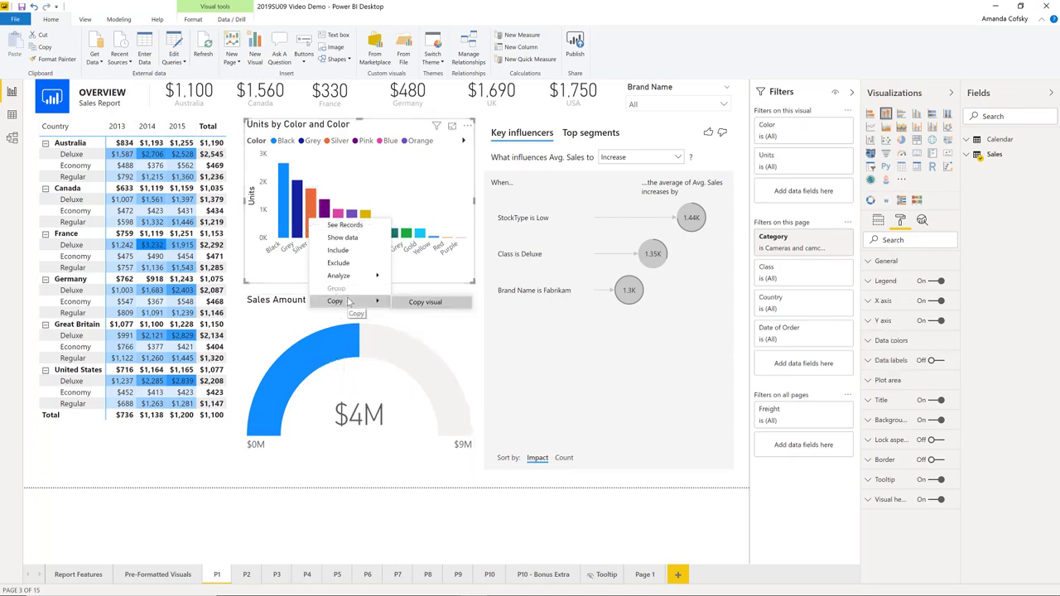
left_click(271, 291)
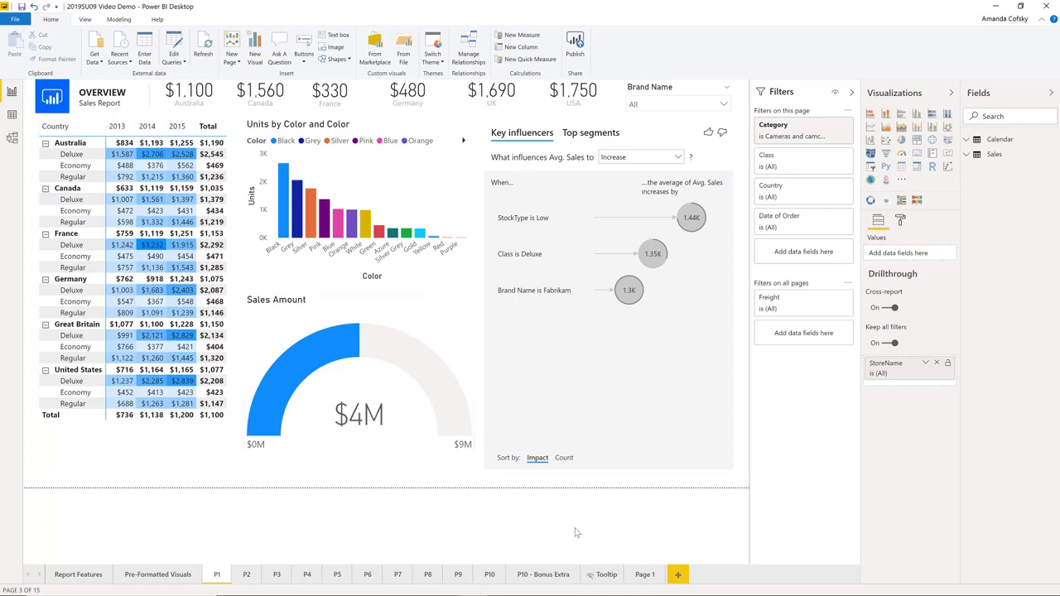
Turn off the Tooltip page's tooltip setting in its page information.
left_click(598, 573)
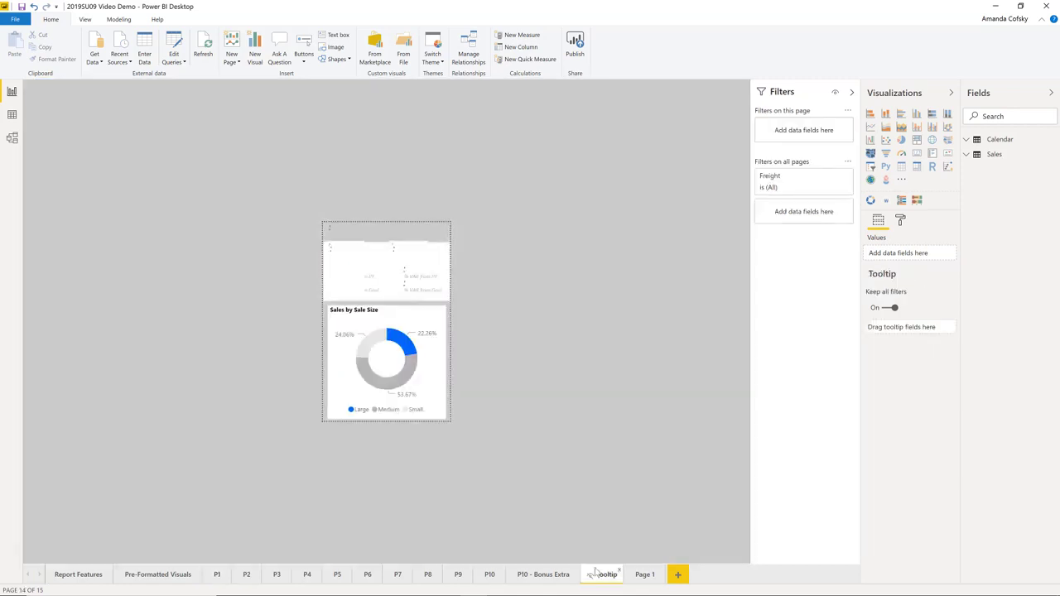
left_click(902, 220)
left_click(896, 263)
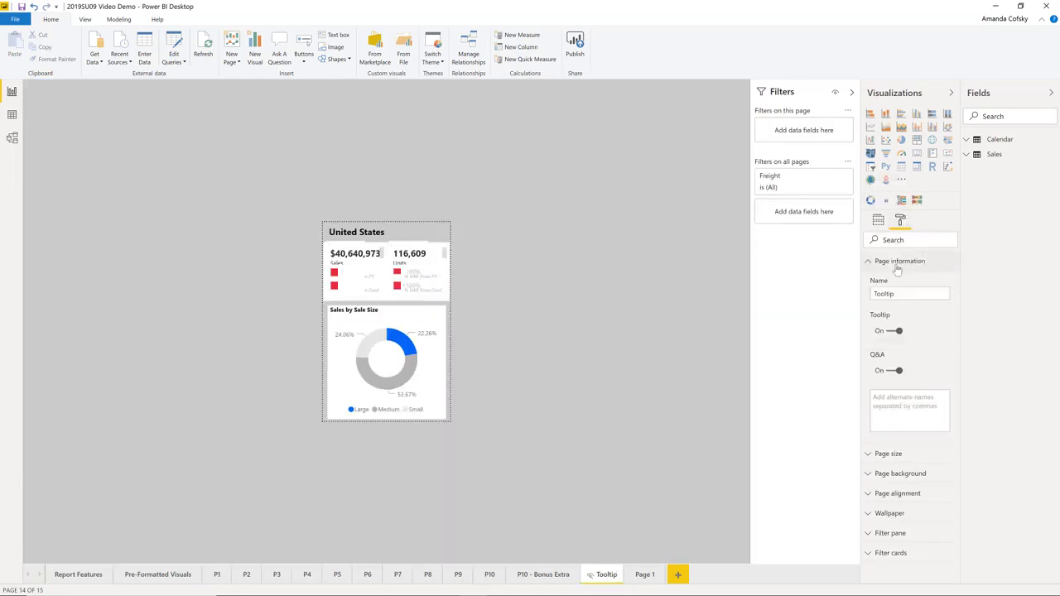
left_click(898, 332)
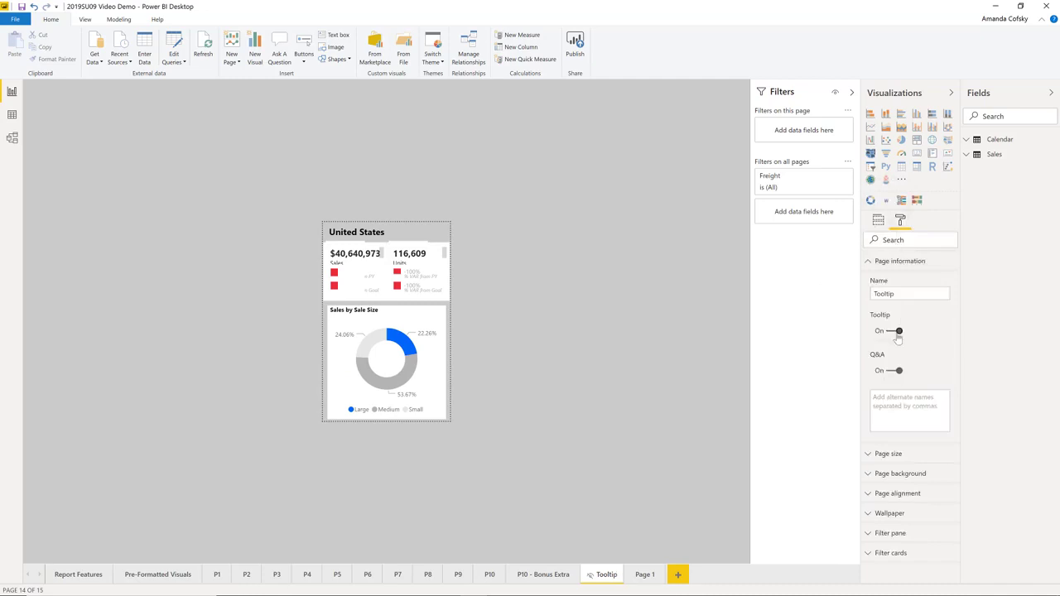
left_click(890, 267)
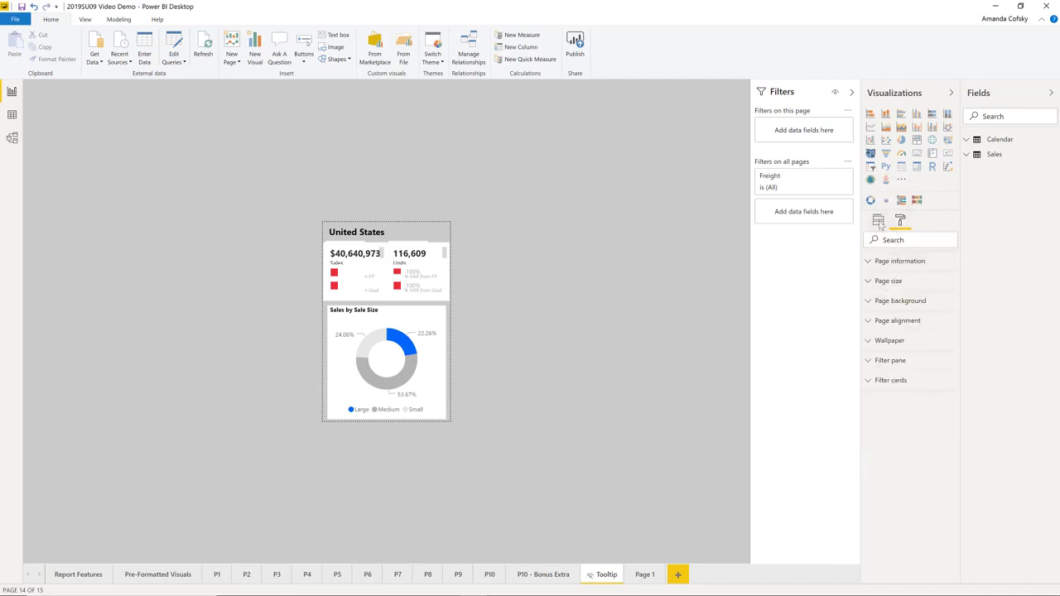
Add the Sales table's Color field as a drillthrough field on the Tooltip page.
left_click(878, 219)
left_click(967, 156)
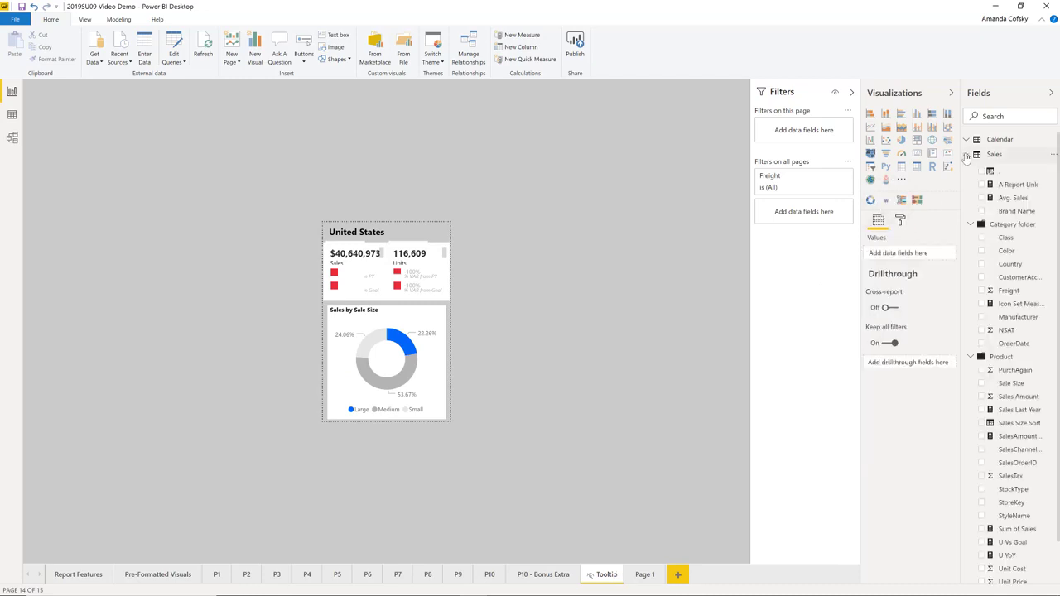
left_click_drag(1003, 290, 921, 370)
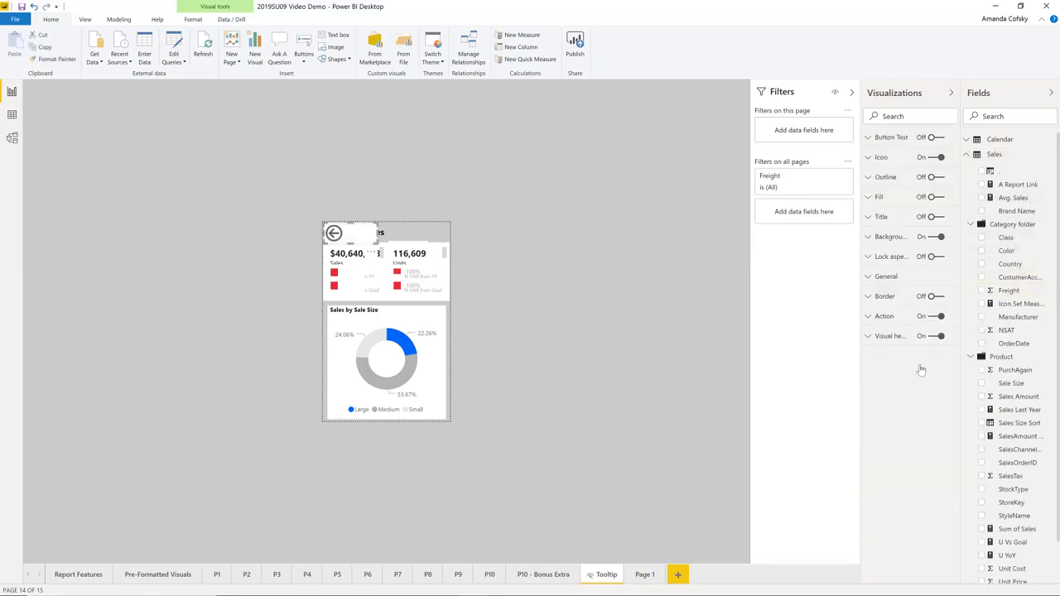
left_click(557, 418)
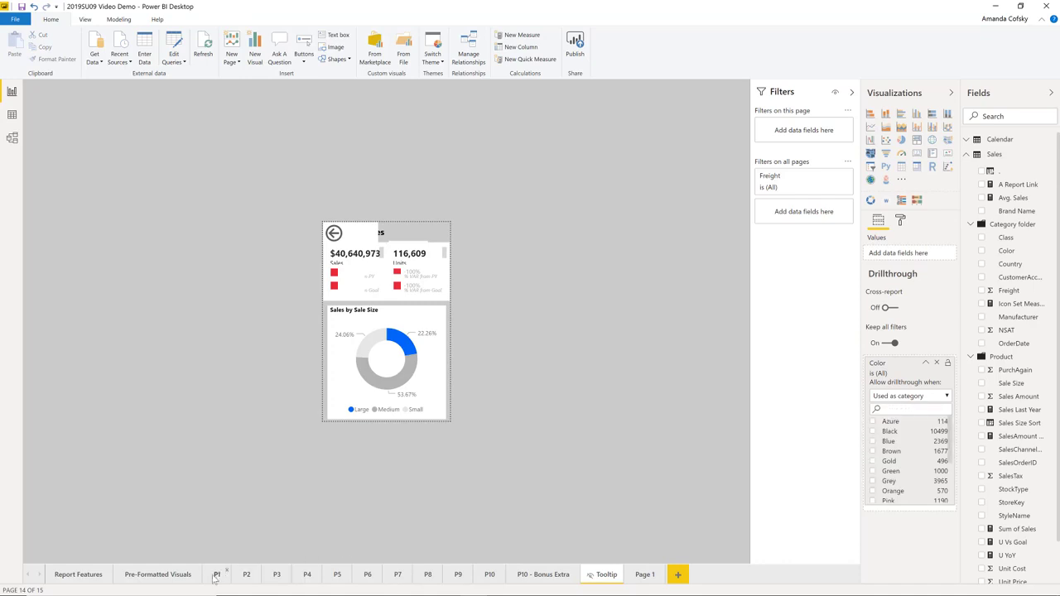
Return to page P1 and show the drillthrough destinations for the Blue column of the Units by Color and Color chart.
left_click(215, 575)
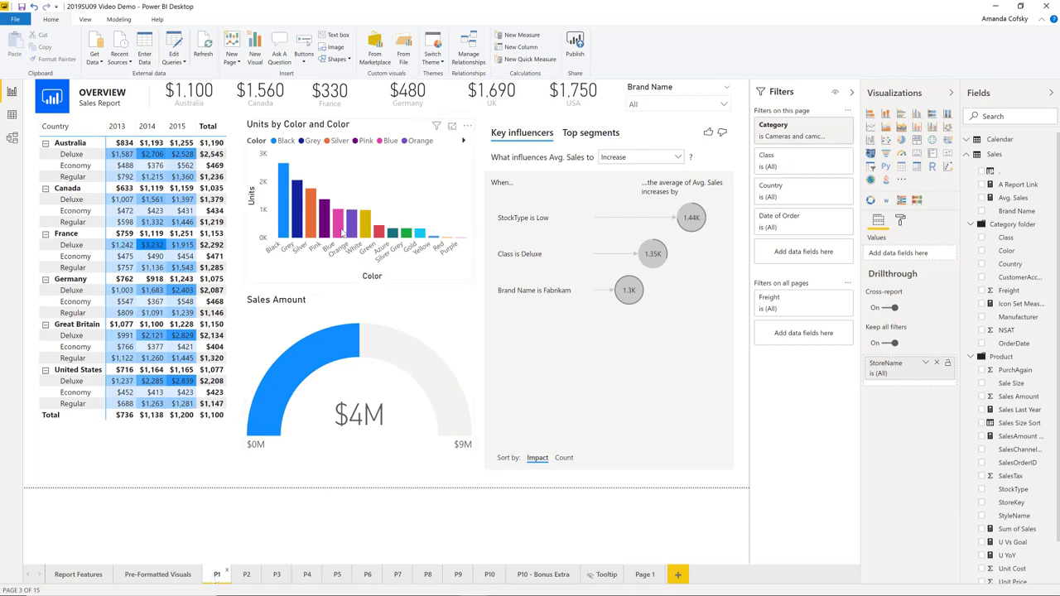
mouse_move(328, 216)
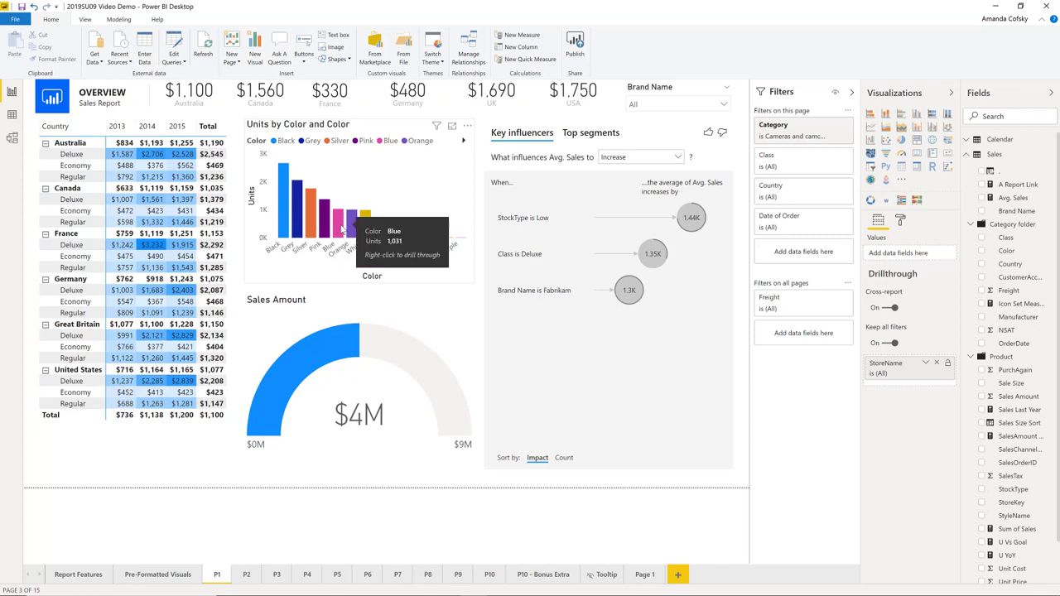
right_click(341, 230)
mouse_move(397, 284)
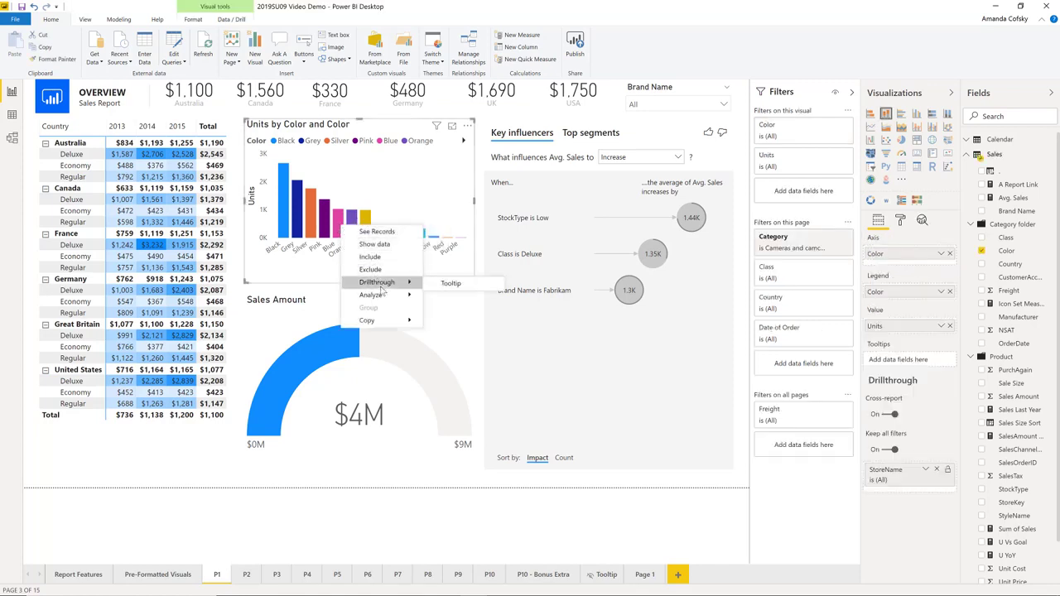